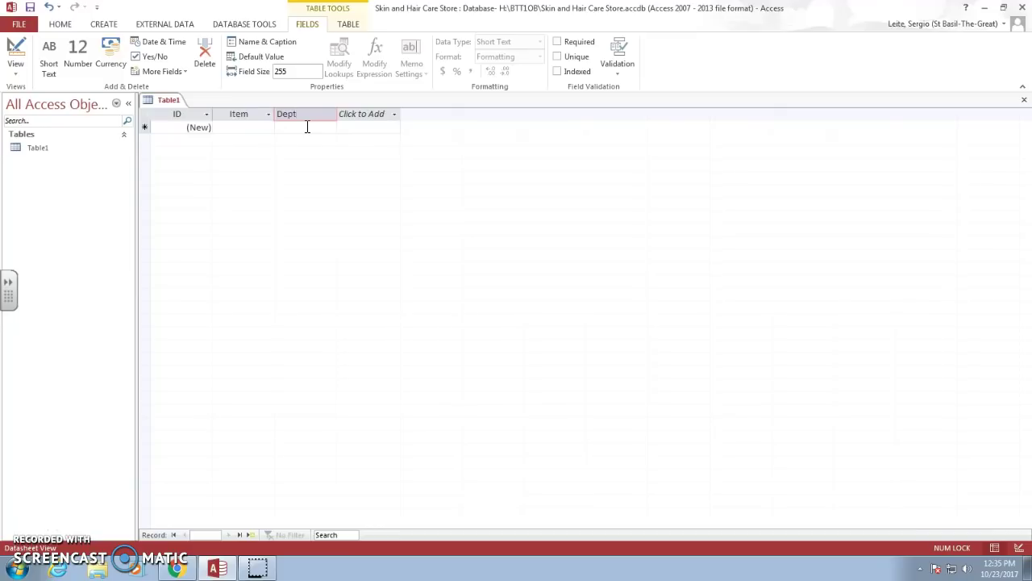
# Add a Number field named Stock and a Currency field named Price to the table.
pyautogui.click(367, 114)
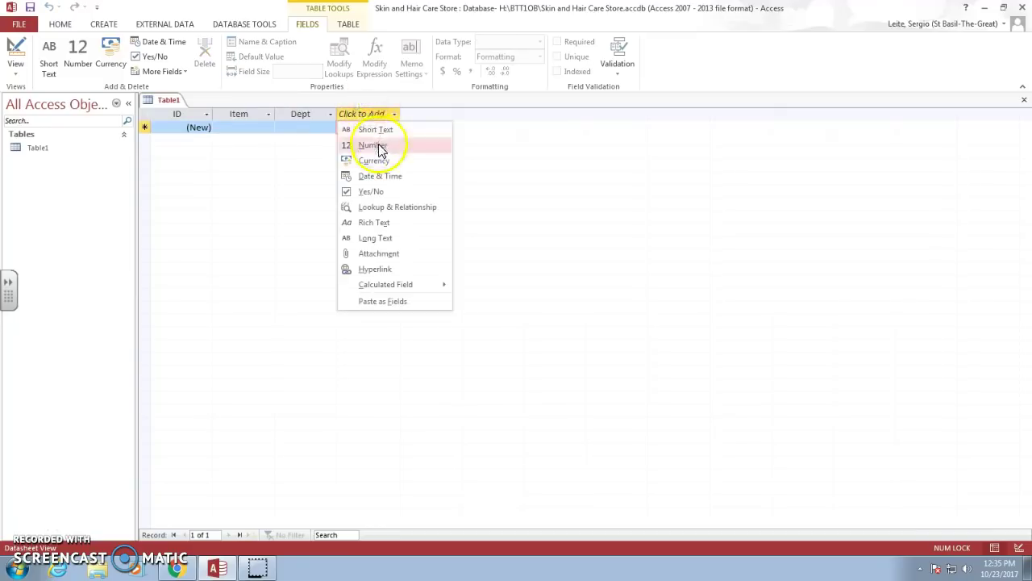
pyautogui.click(379, 149)
pyautogui.write('Stock')
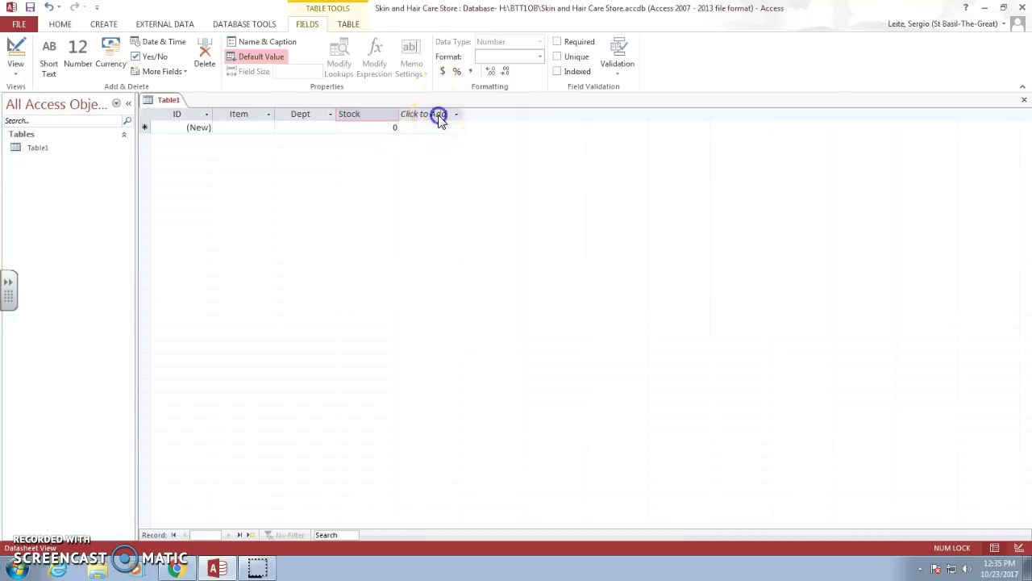
pyautogui.click(438, 115)
pyautogui.click(441, 166)
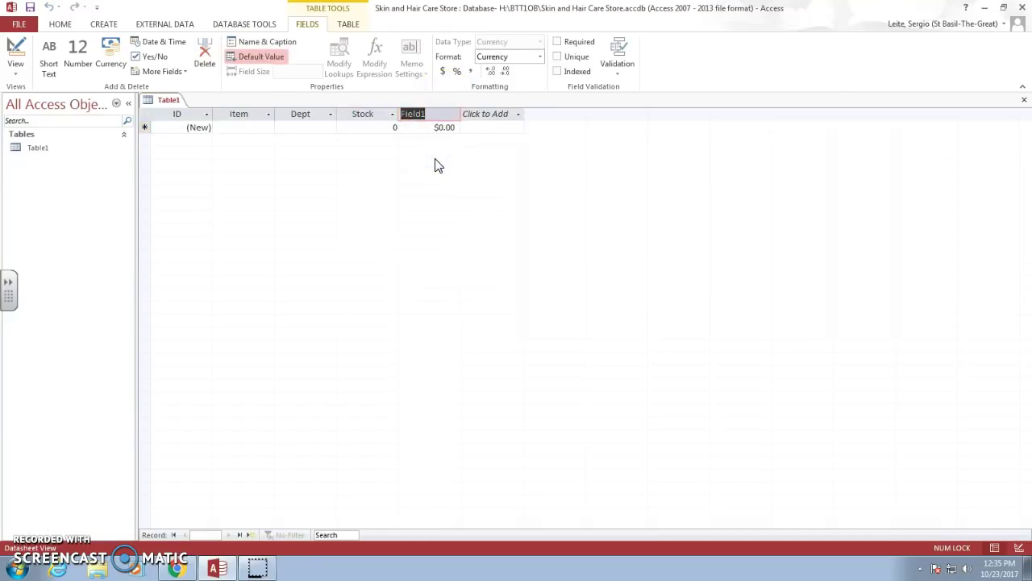
pyautogui.write('Price')
# Save the table as Product Inventory.
pyautogui.click(29, 7)
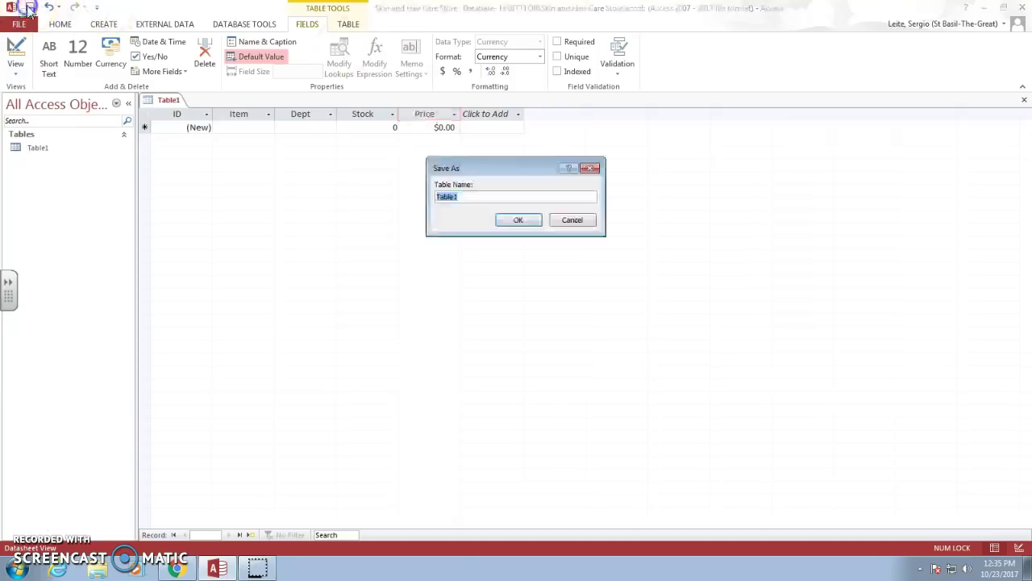
pyautogui.write('Product Inventory')
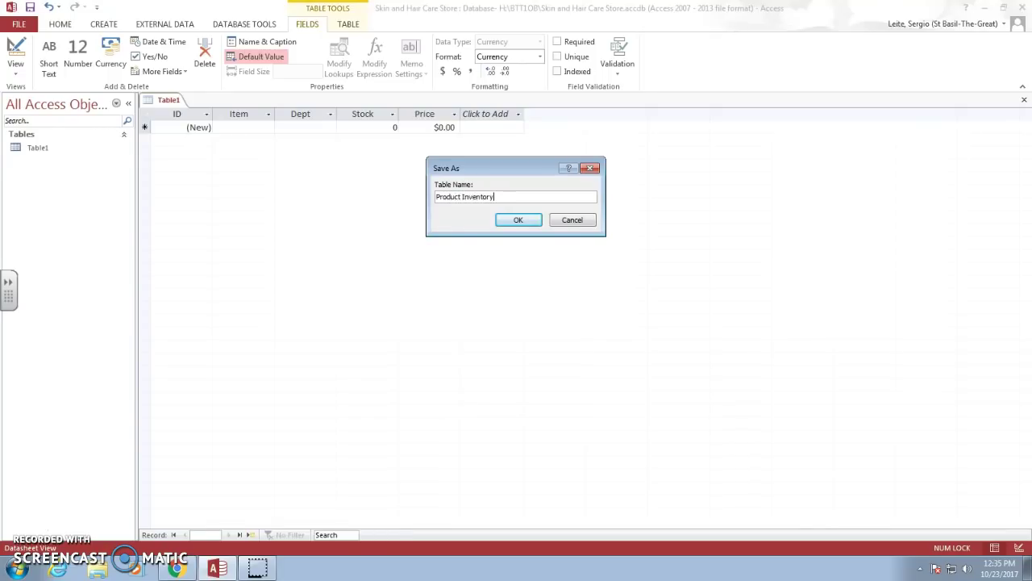
pyautogui.press('Return')
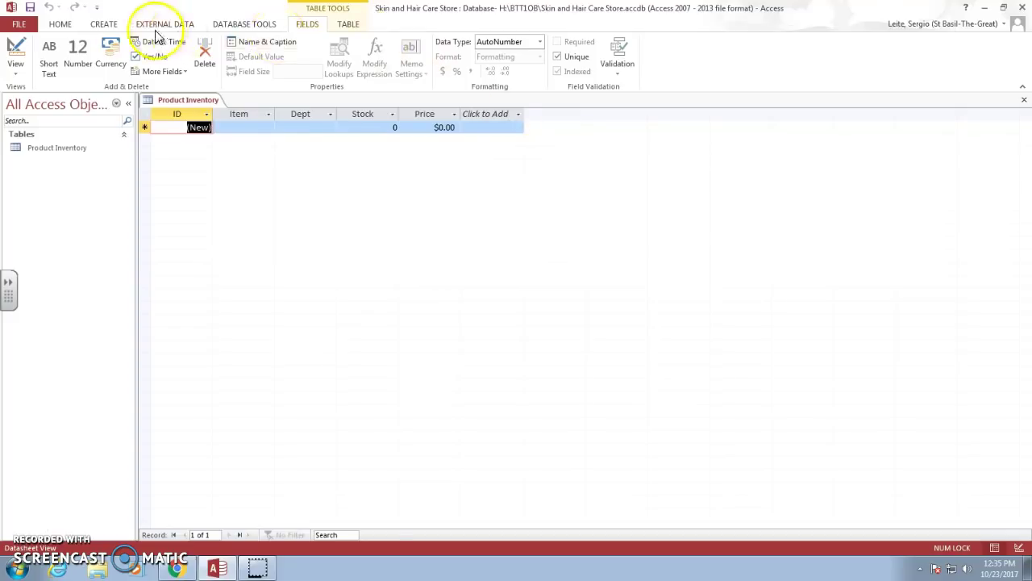
# Start a Form Wizard form from the Product Inventory table with the Item, Dept, Stock and Price fields, leaving out ID.
pyautogui.click(117, 25)
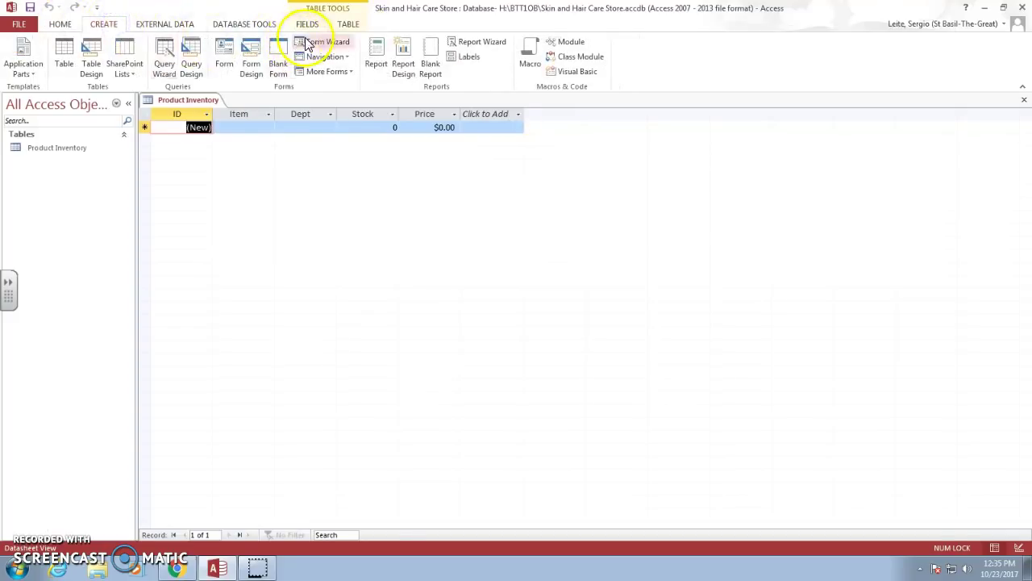
pyautogui.click(307, 42)
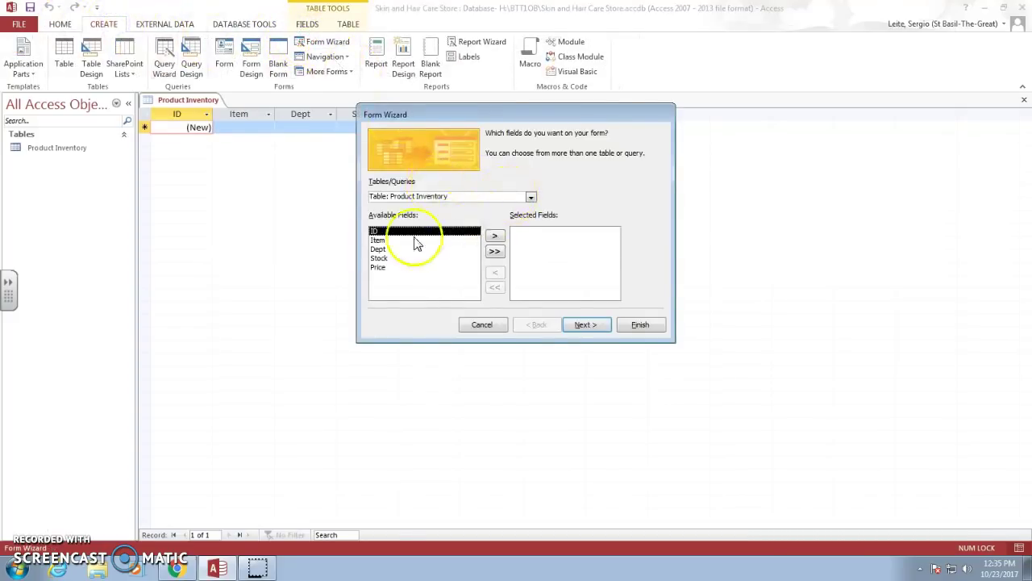
pyautogui.click(384, 240)
pyautogui.click(494, 236)
pyautogui.click(494, 235)
pyautogui.click(495, 235)
pyautogui.click(494, 236)
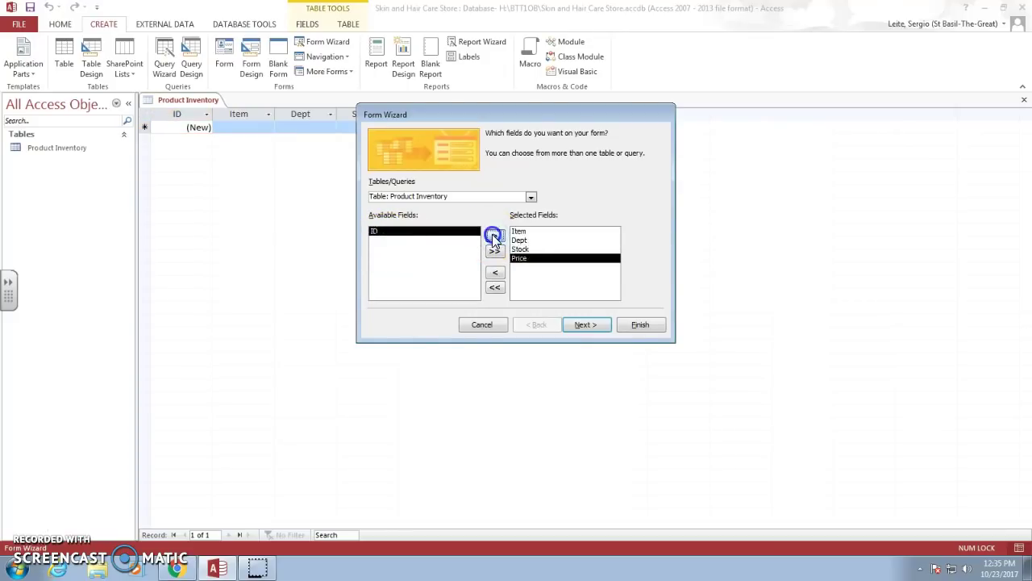
# Give the form a Justified layout and finish the wizard with the option to modify the form's design.
pyautogui.click(586, 325)
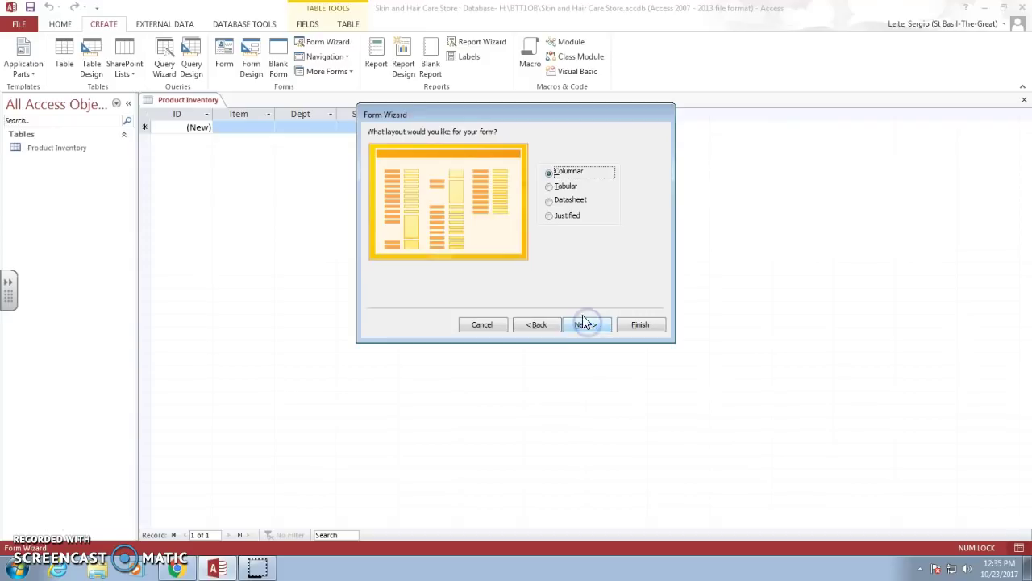
pyautogui.click(569, 217)
pyautogui.click(585, 324)
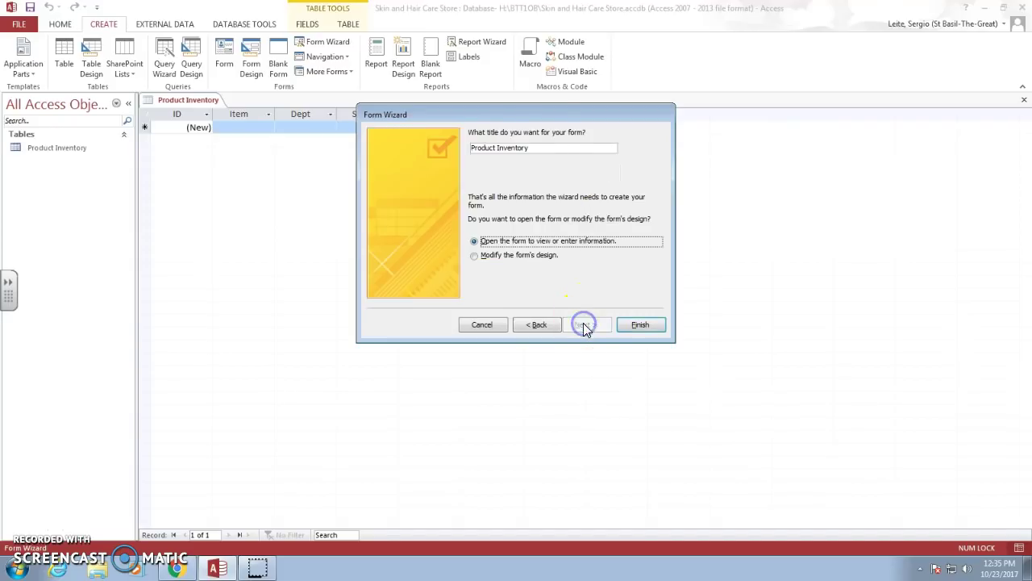
pyautogui.click(524, 255)
pyautogui.click(641, 322)
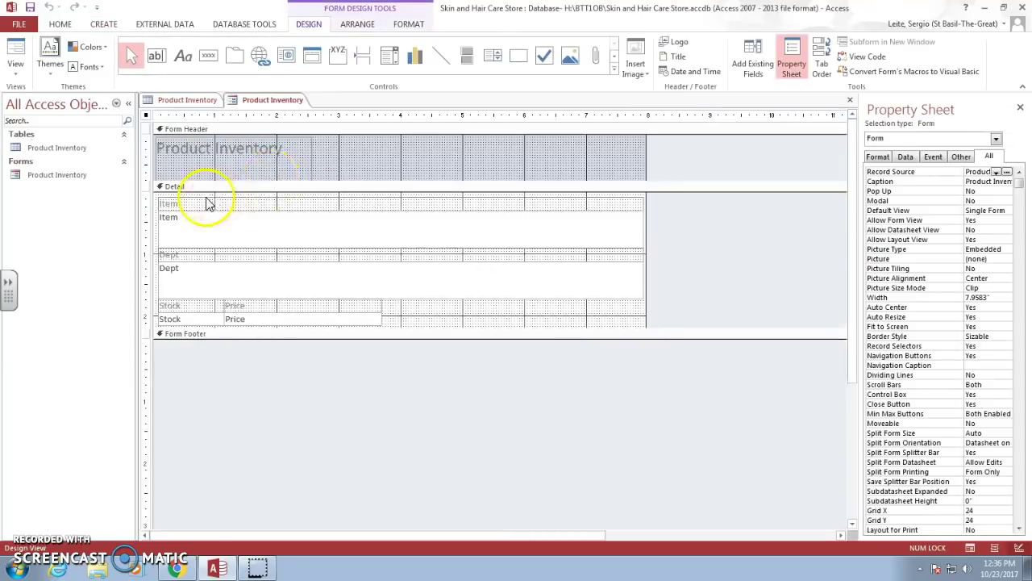
# Format the Item label in the form's Detail section as 12-point bold.
pyautogui.click(197, 203)
pyautogui.moveTo(197, 203); pyautogui.dragTo(152, 198)
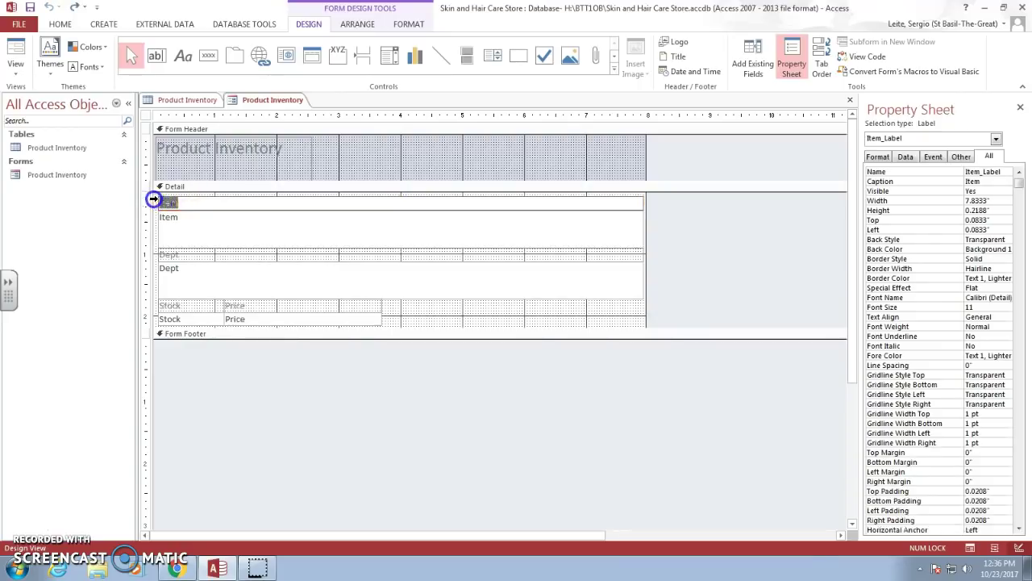
pyautogui.click(408, 24)
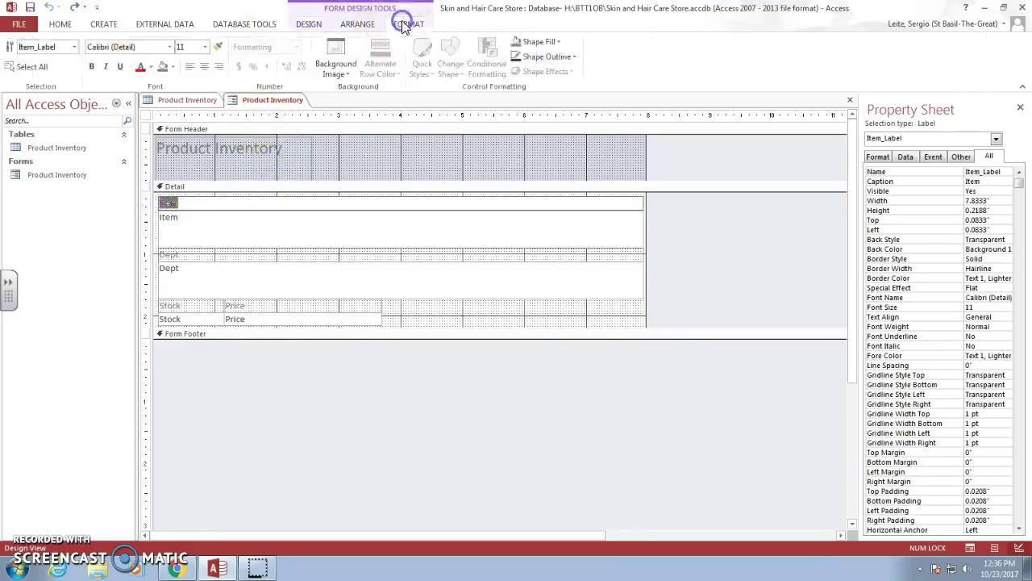
pyautogui.click(204, 47)
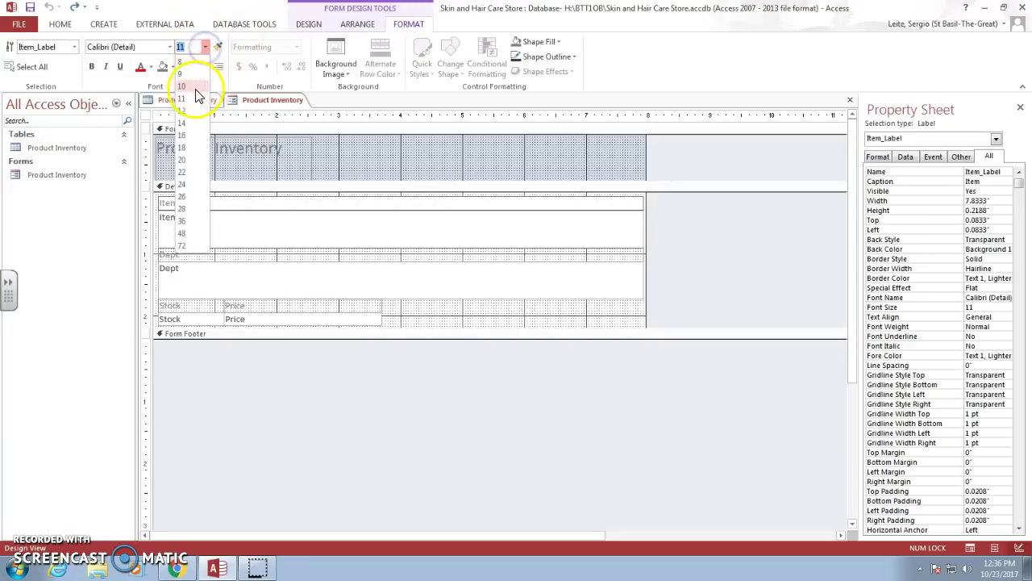
pyautogui.click(186, 111)
pyautogui.click(91, 66)
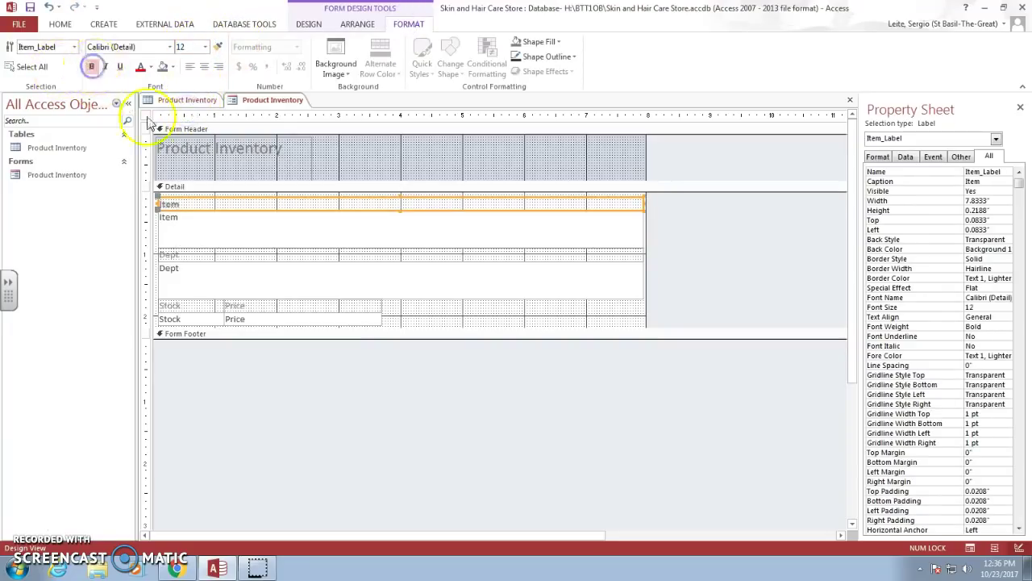
# Format the Dept label as 12-point bold.
pyautogui.click(183, 254)
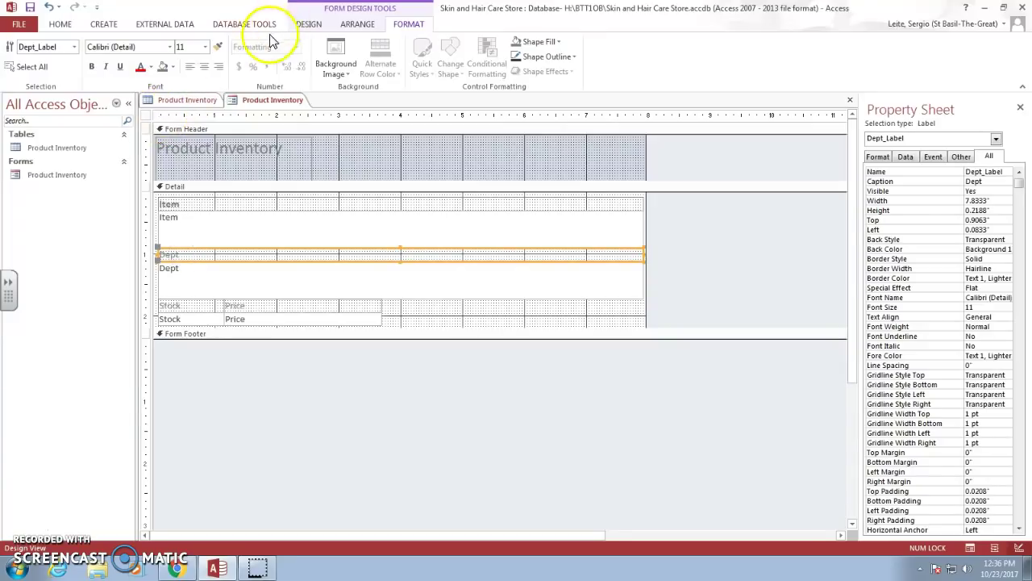
pyautogui.click(205, 46)
pyautogui.click(196, 108)
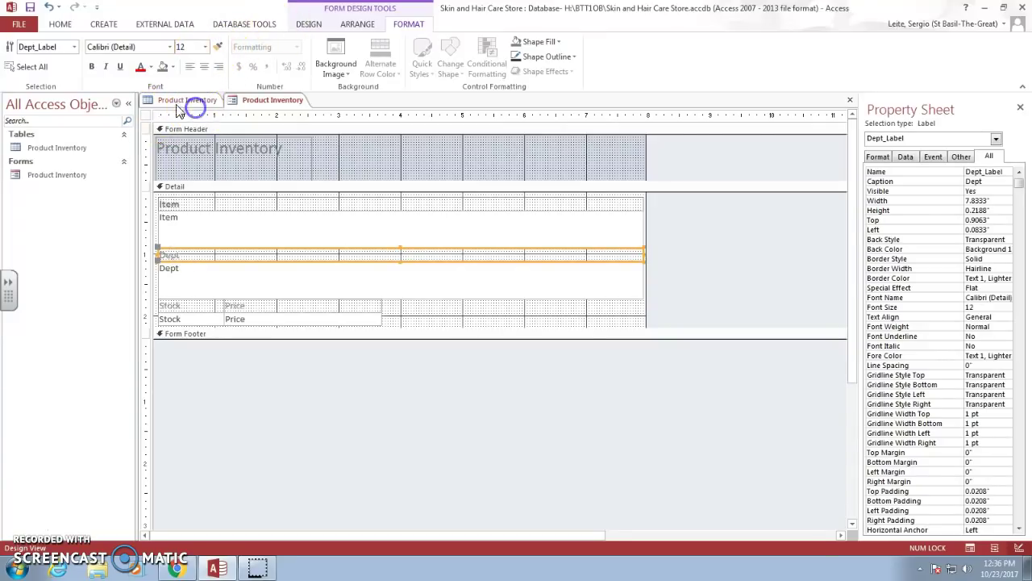
pyautogui.click(92, 66)
# Format the Stock label as 12-point bold.
pyautogui.click(196, 307)
pyautogui.click(205, 47)
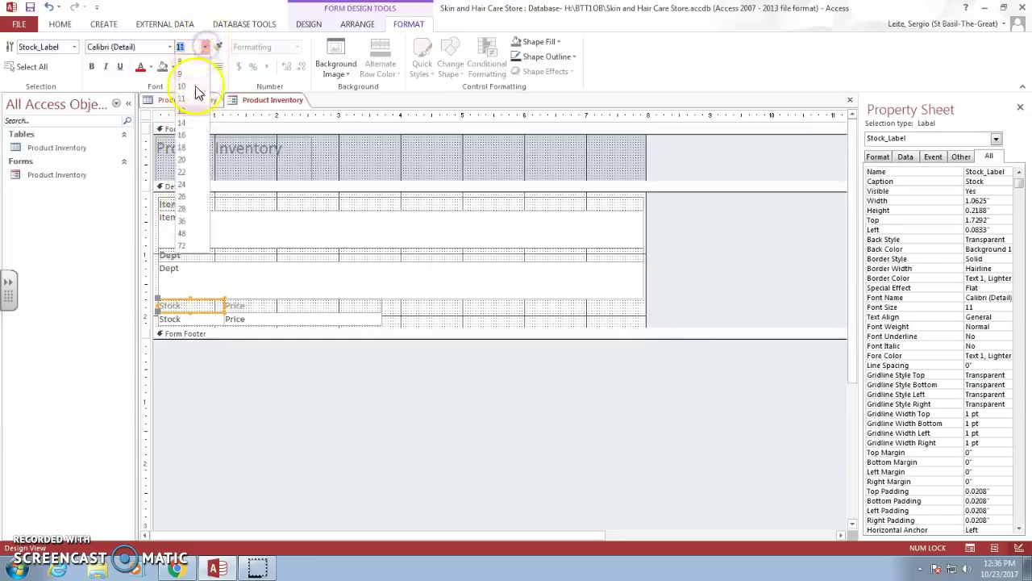
pyautogui.click(193, 110)
pyautogui.click(93, 66)
# Format the Price label as 12-point bold.
pyautogui.click(260, 307)
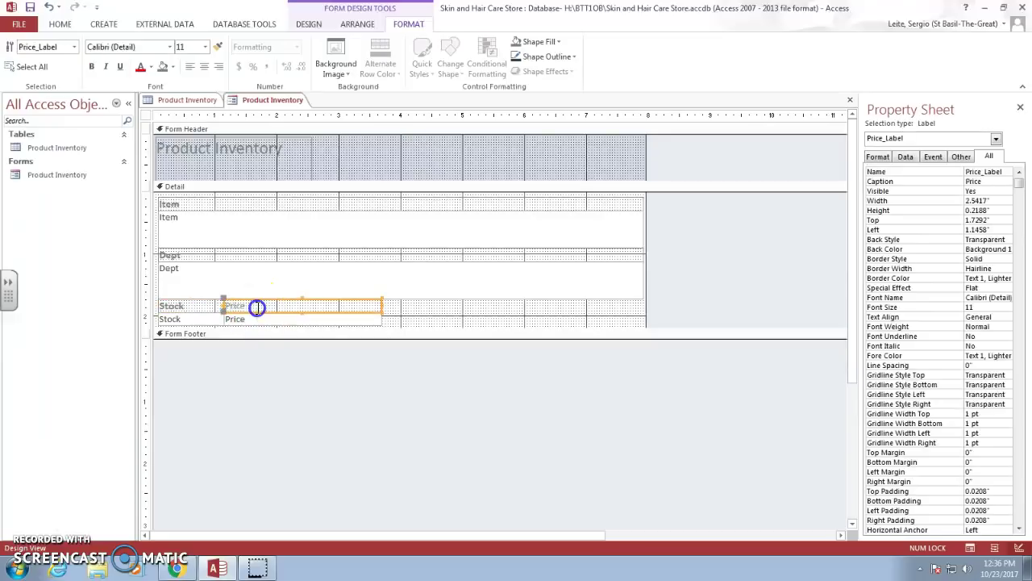
pyautogui.click(205, 47)
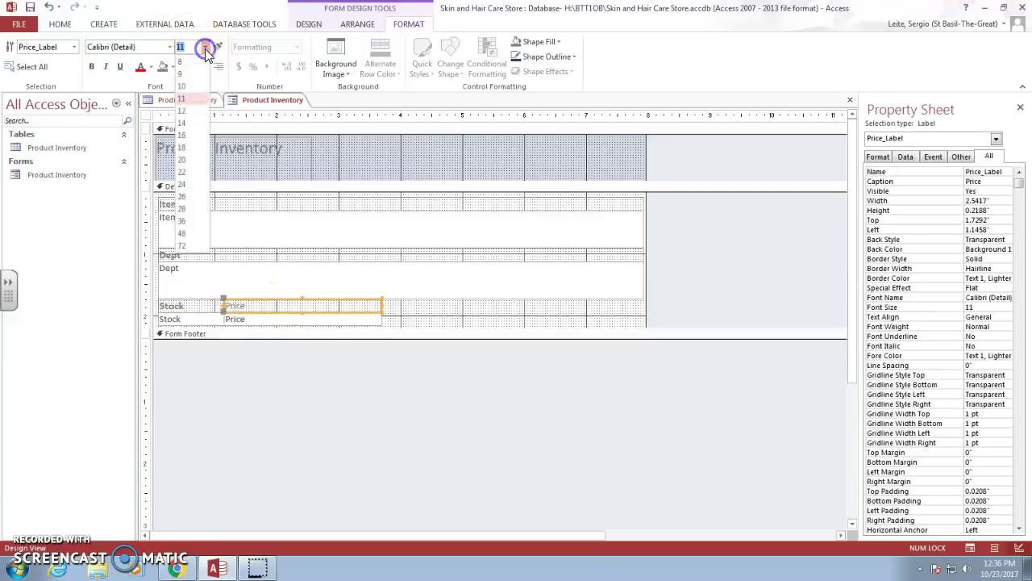
pyautogui.click(189, 113)
pyautogui.click(92, 66)
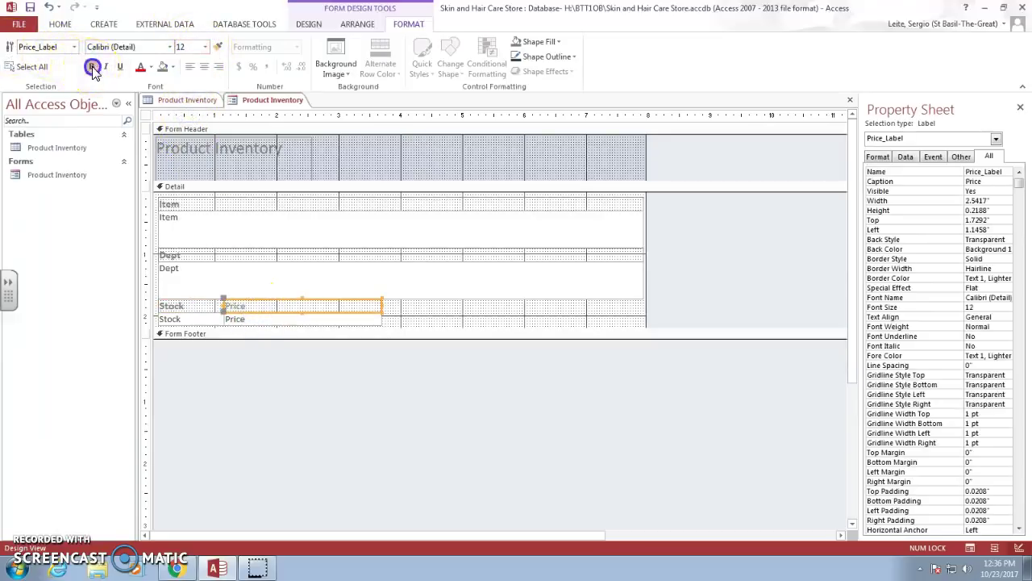
pyautogui.click(265, 294)
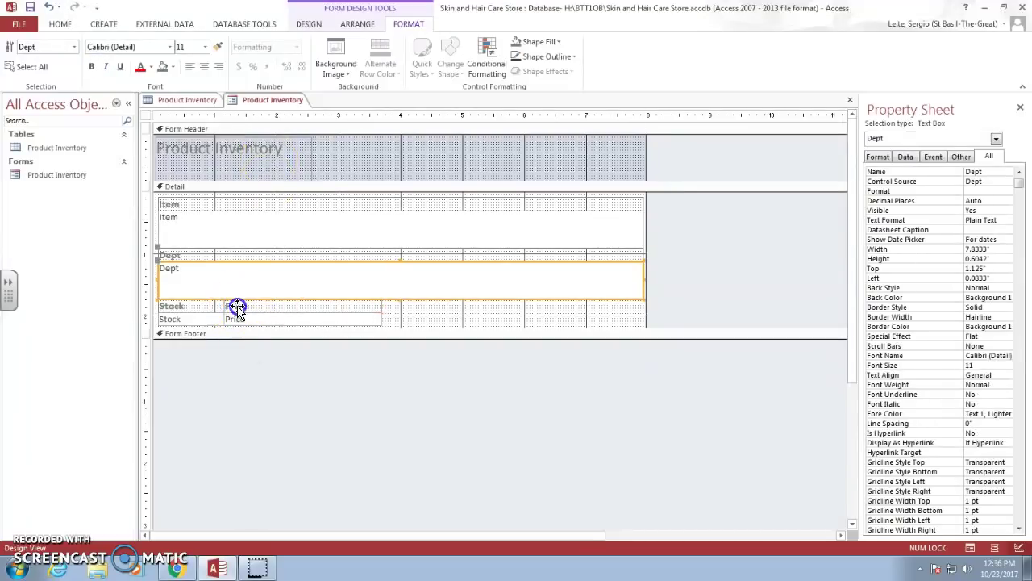
pyautogui.click(238, 306)
pyautogui.click(238, 305)
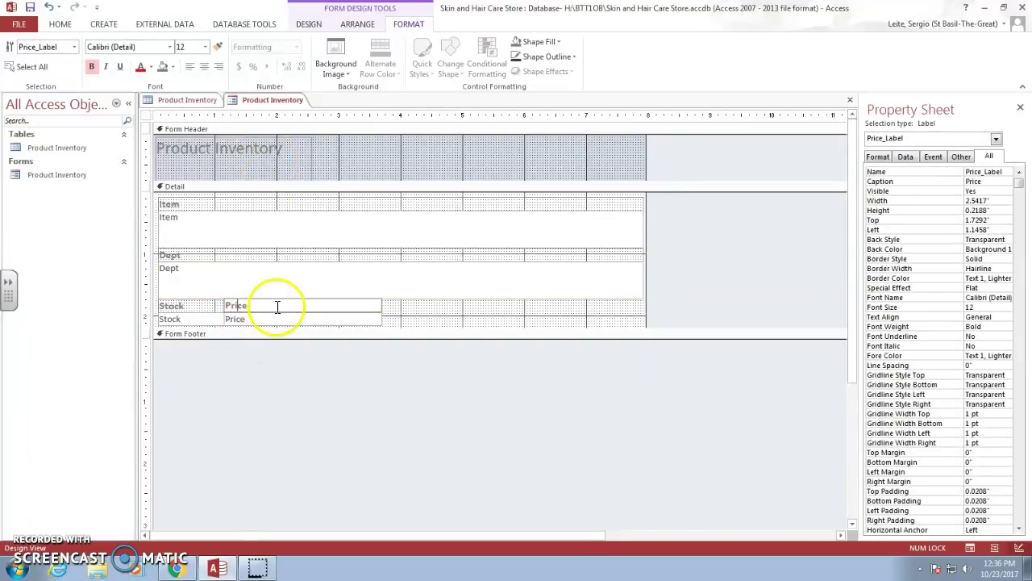
# Save the form design and switch the form to Form View for data entry.
pyautogui.click(31, 7)
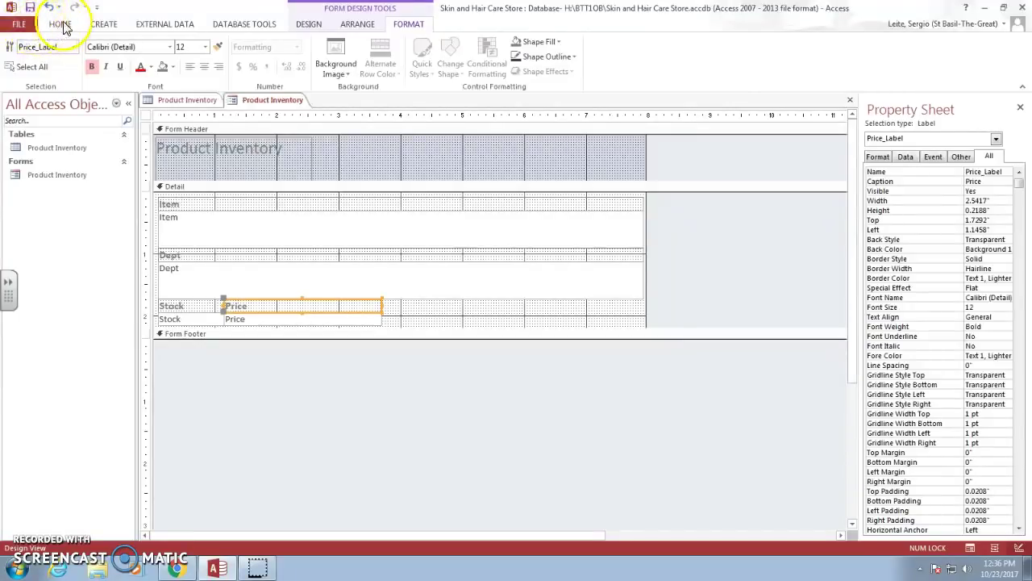
pyautogui.click(61, 25)
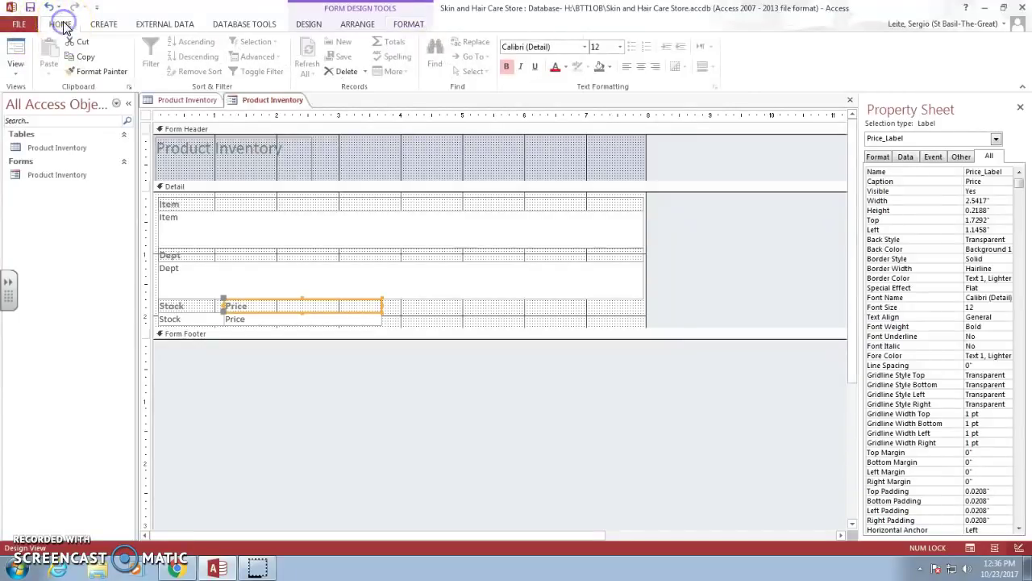
pyautogui.click(17, 47)
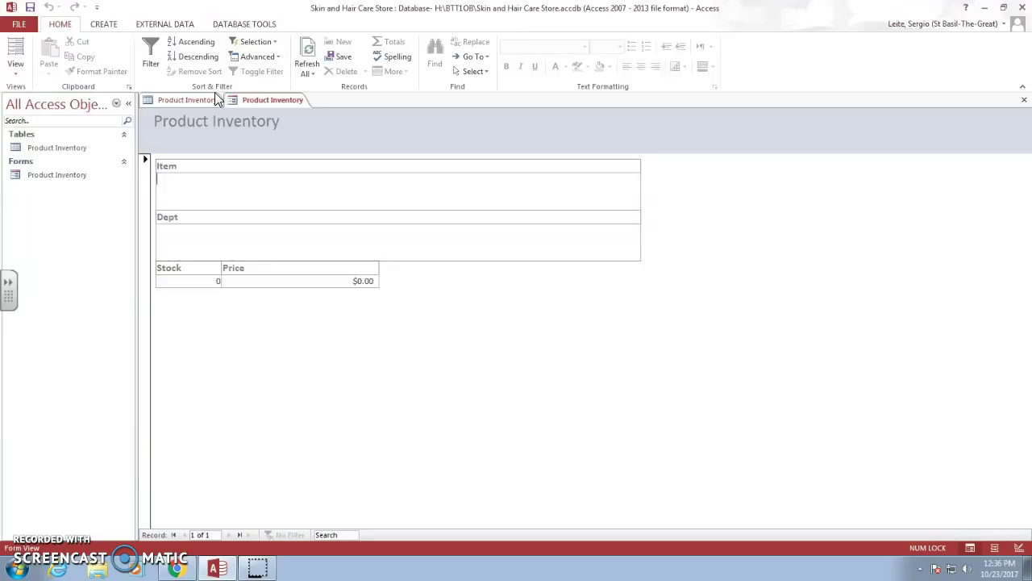
# Enter the first record: item "Acne Treatment-delicate Skin", department Skin, stock 52, price 15.50.
pyautogui.write('Ac')
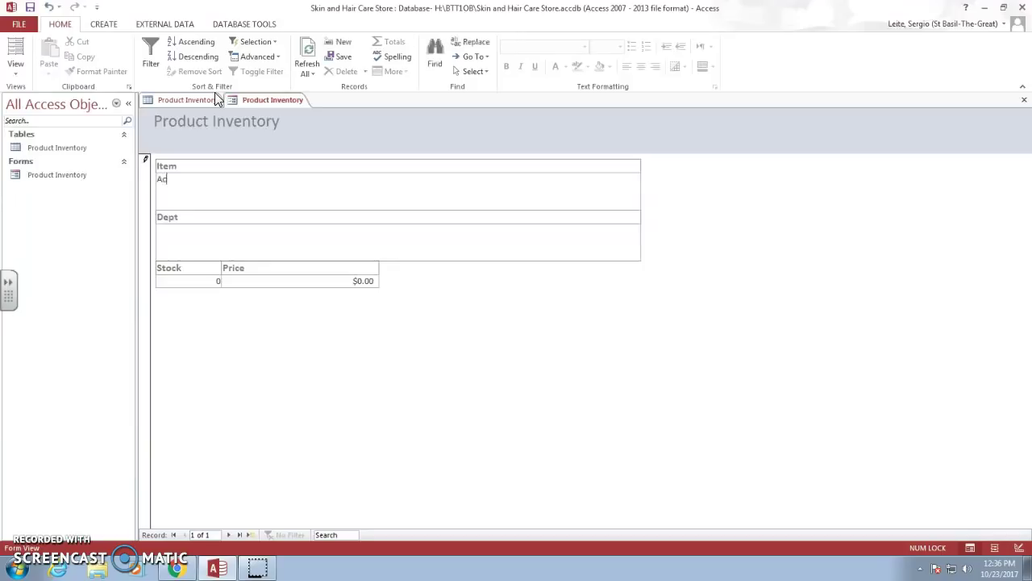
pyautogui.write('ne Treatment')
pyautogui.press('Tab')
pyautogui.write('Skin')
pyautogui.press('Tab')
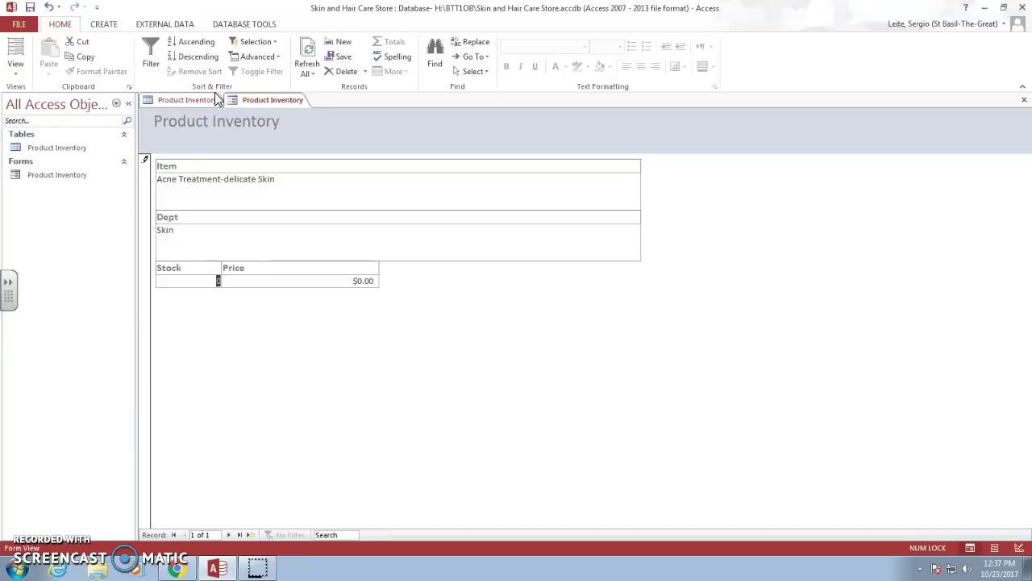
pyautogui.write('58')
pyautogui.press('Tab')
pyautogui.hotkey('shift', 'Tab')
pyautogui.write('52')
pyautogui.press('Tab')
pyautogui.write('15.50')
pyautogui.press('Tab')
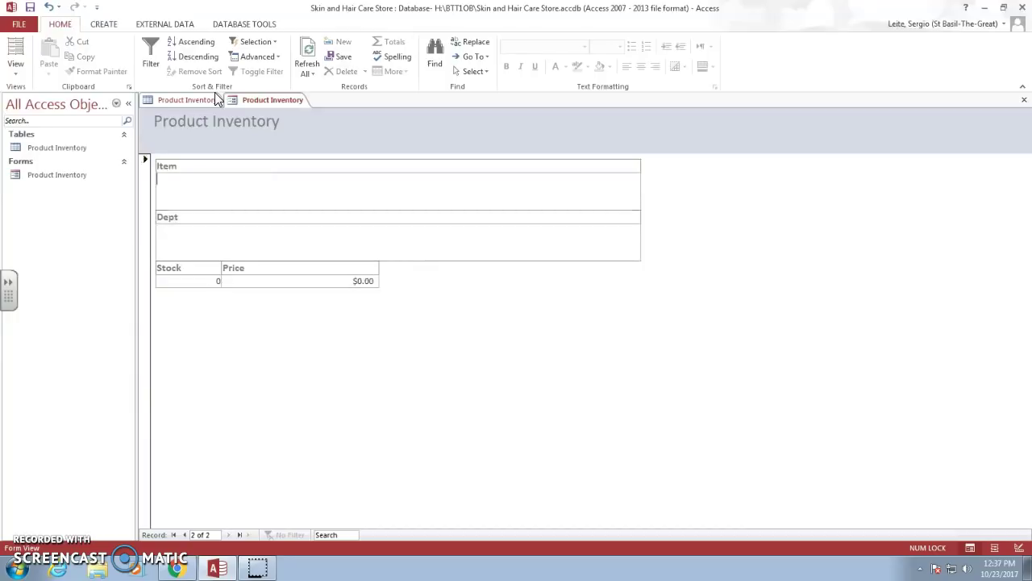
# Enter the second record with item "Acne Treatment- normal skin", stock 58 and price 15.50.
pyautogui.write('Acne Treatment- normal skin')
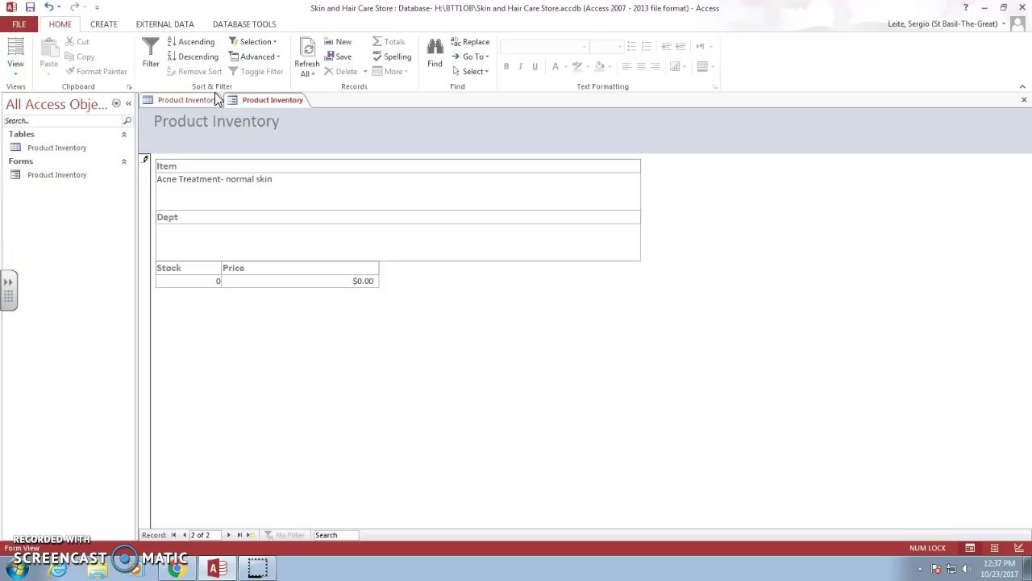
pyautogui.press('Tab')
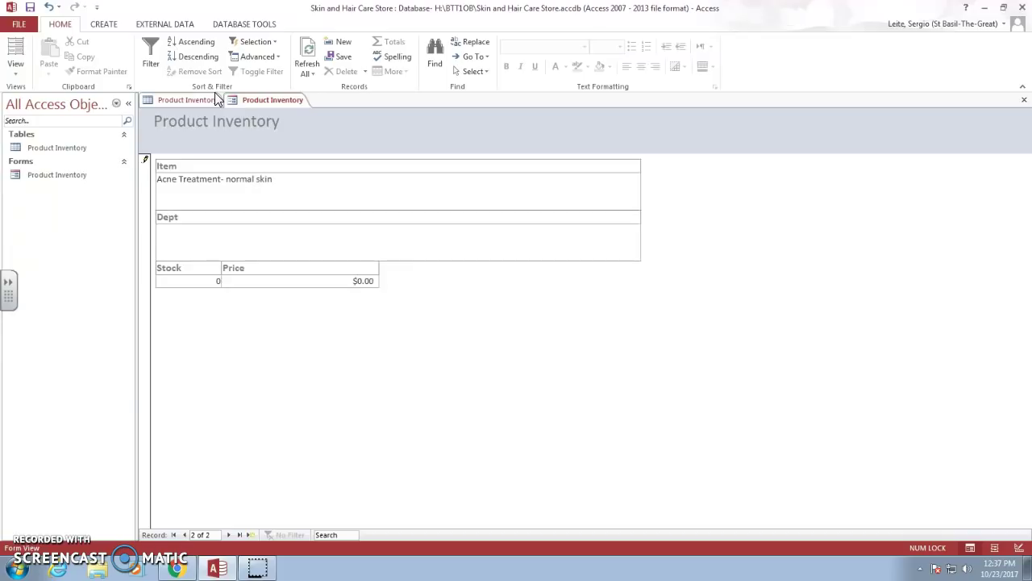
pyautogui.press('Tab')
pyautogui.write('58')
pyautogui.press('Tab')
pyautogui.write('15.50')
pyautogui.press('Tab')
# Enter the third record: item "Acne Spot Treatment", department Skin, stock 75, price 18.
pyautogui.write('Ac')
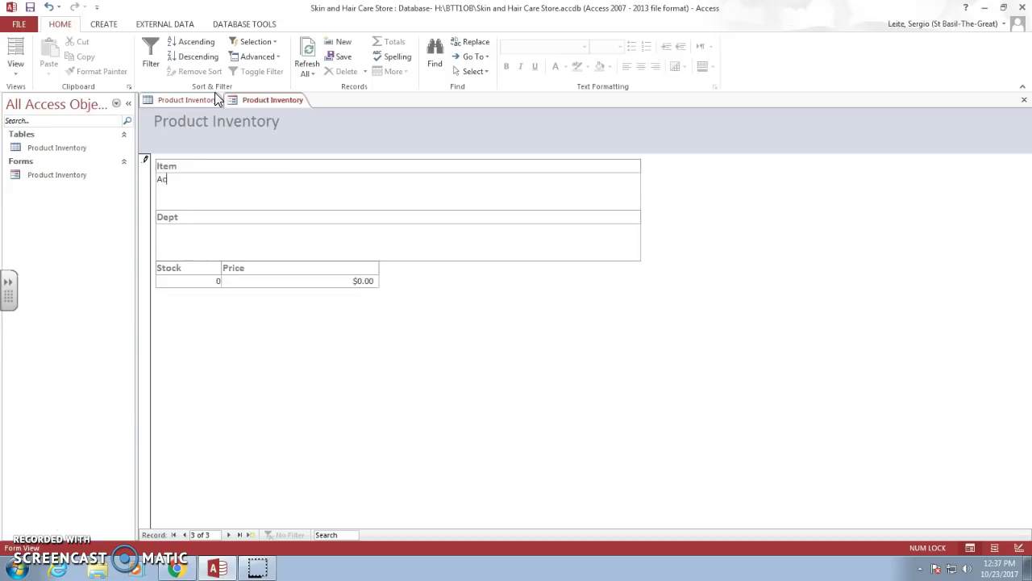
pyautogui.write('ne Spot Tream')
pyautogui.press('BackSpace')
pyautogui.write('tment')
pyautogui.press('Tab')
pyautogui.write('Skin')
pyautogui.press('Tab')
pyautogui.write('75')
pyautogui.press('Tab')
pyautogui.press('Tab')
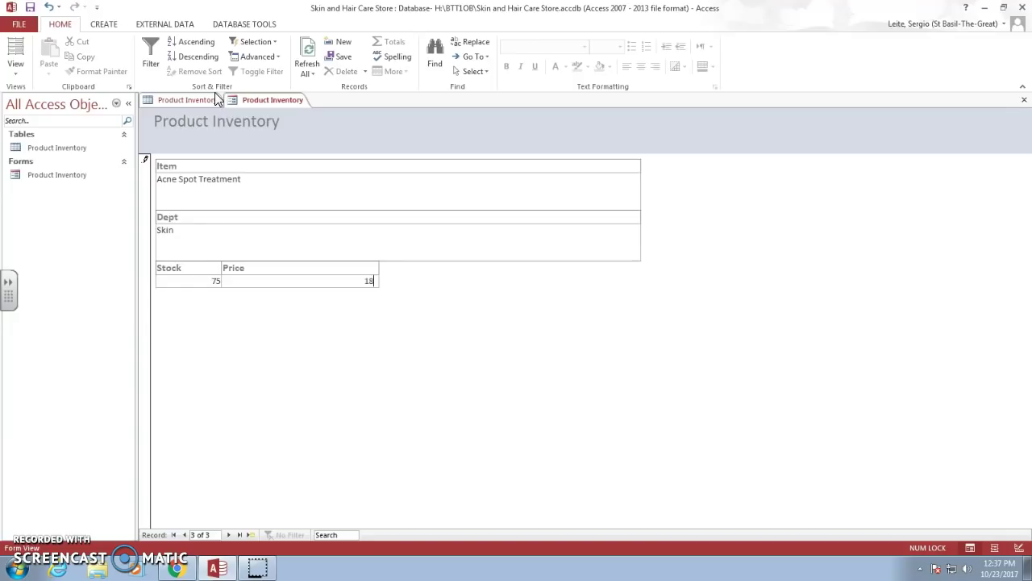
# Enter the fourth record with item "Cleanser- oily skin" and department Skin, filling in its stock and price.
pyautogui.write('Cleanser-')
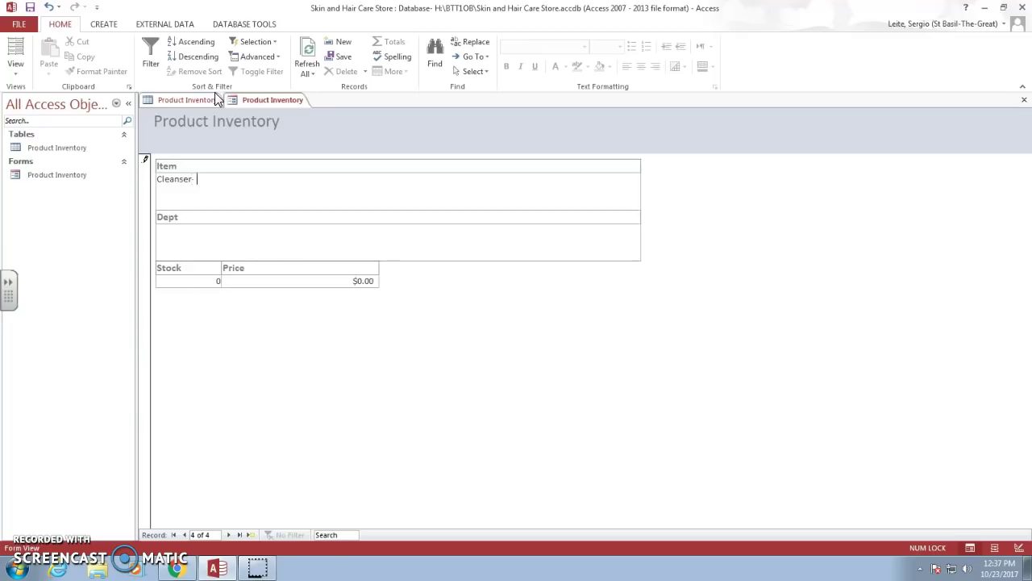
pyautogui.write(' oily s')
pyautogui.press('Tab')
pyautogui.write('Skin')
pyautogui.press('Tab')
pyautogui.write('6')
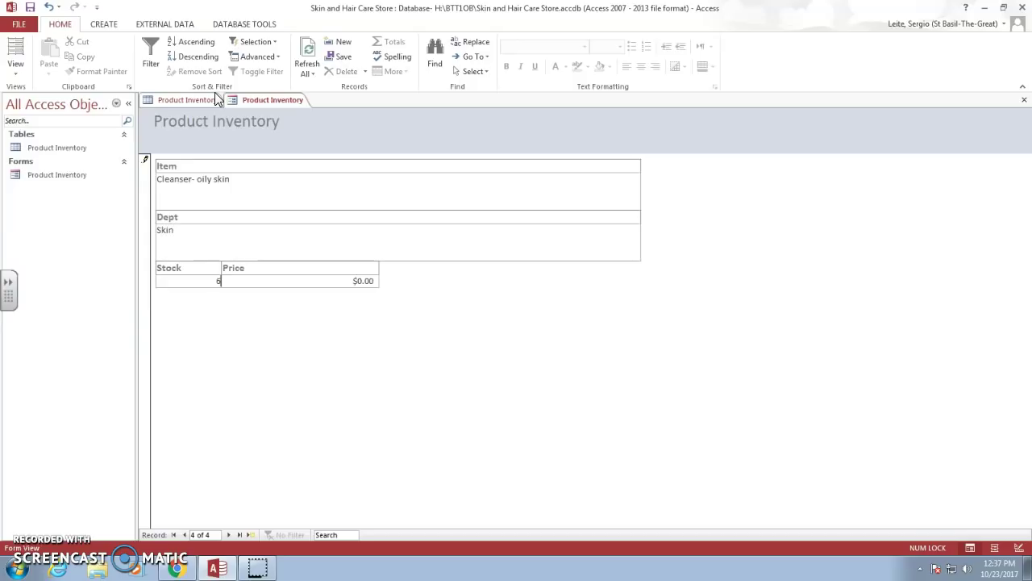
pyautogui.press('Tab')
pyautogui.press('Tab')
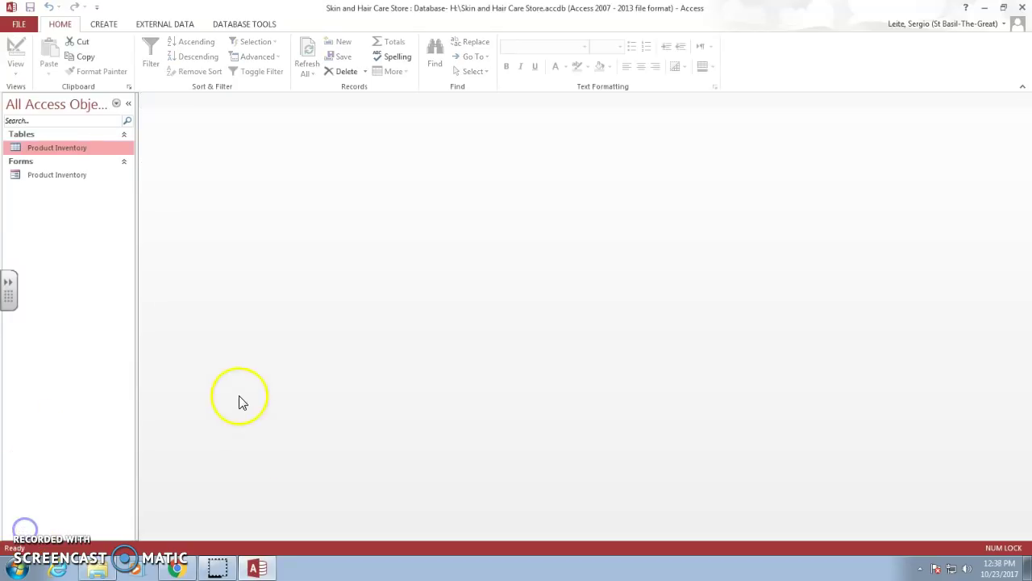
# Open the Product Inventory form and start a new query in Design View based on the Product Inventory table.
pyautogui.click(66, 175)
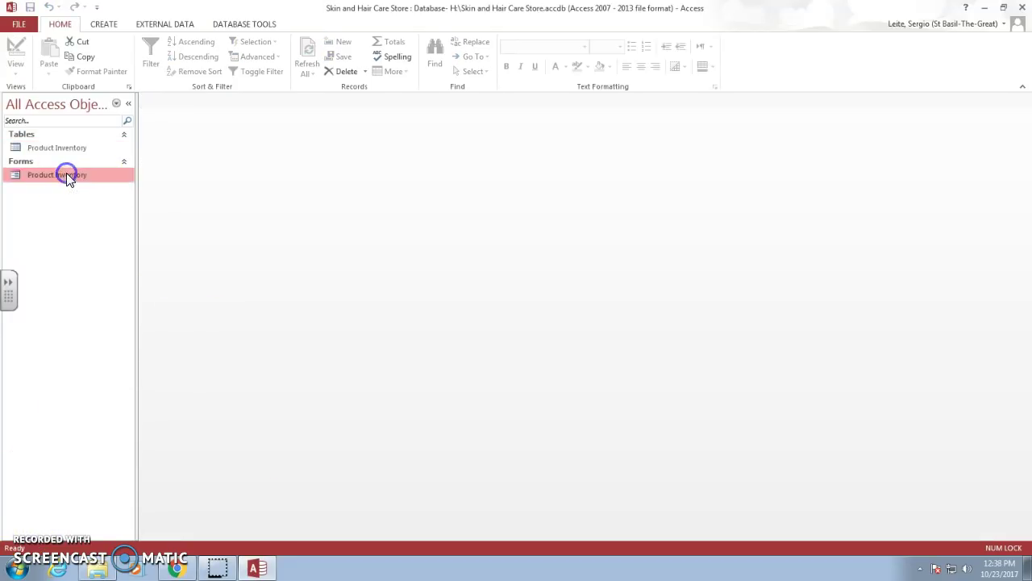
pyautogui.doubleClick(86, 184)
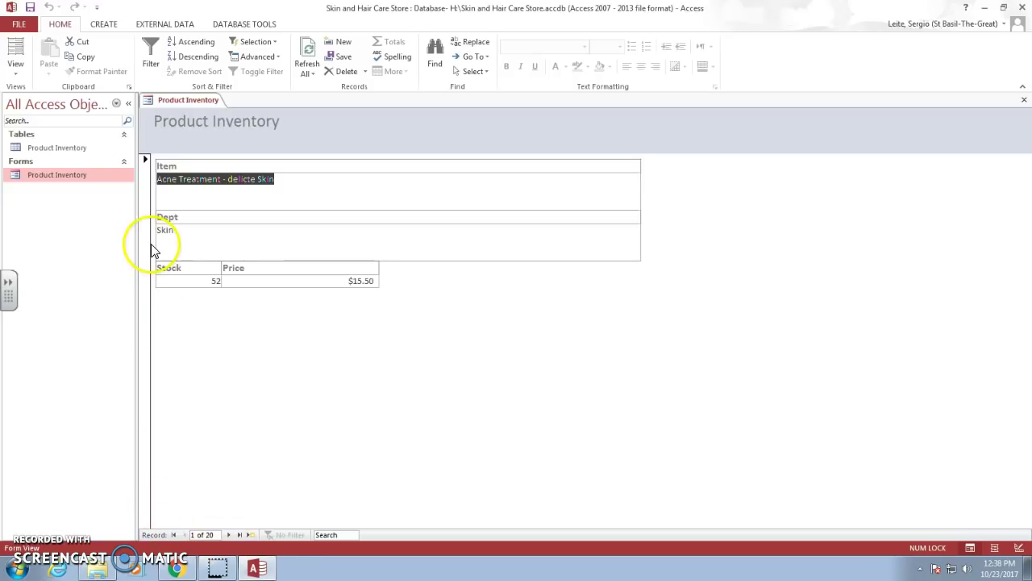
pyautogui.click(106, 24)
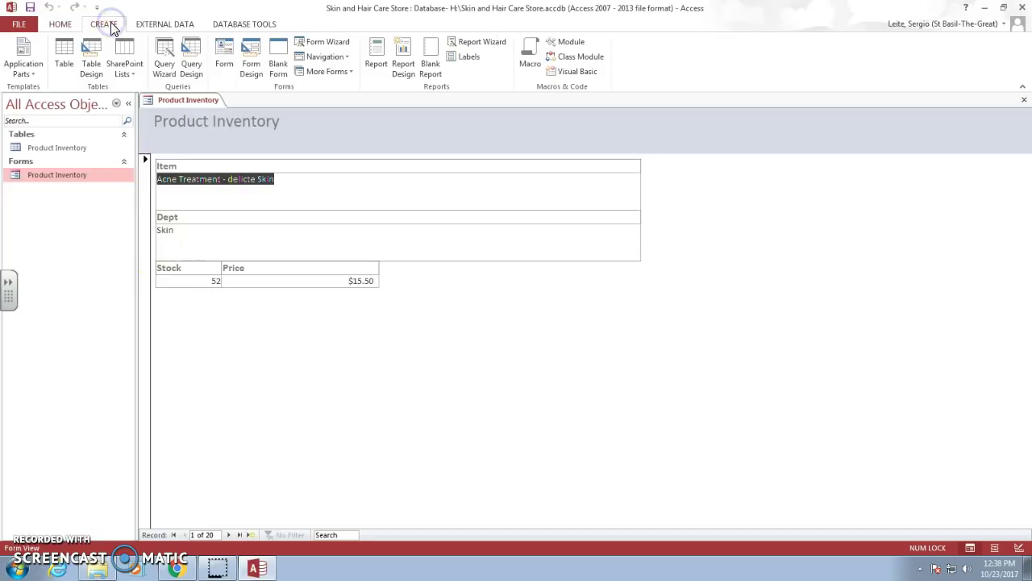
pyautogui.click(191, 56)
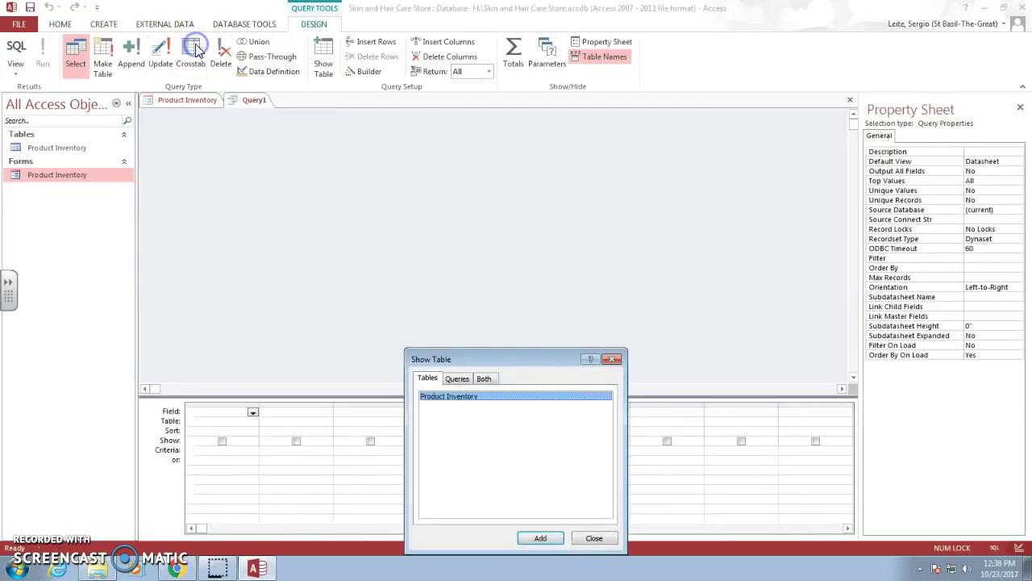
pyautogui.click(541, 539)
pyautogui.click(601, 538)
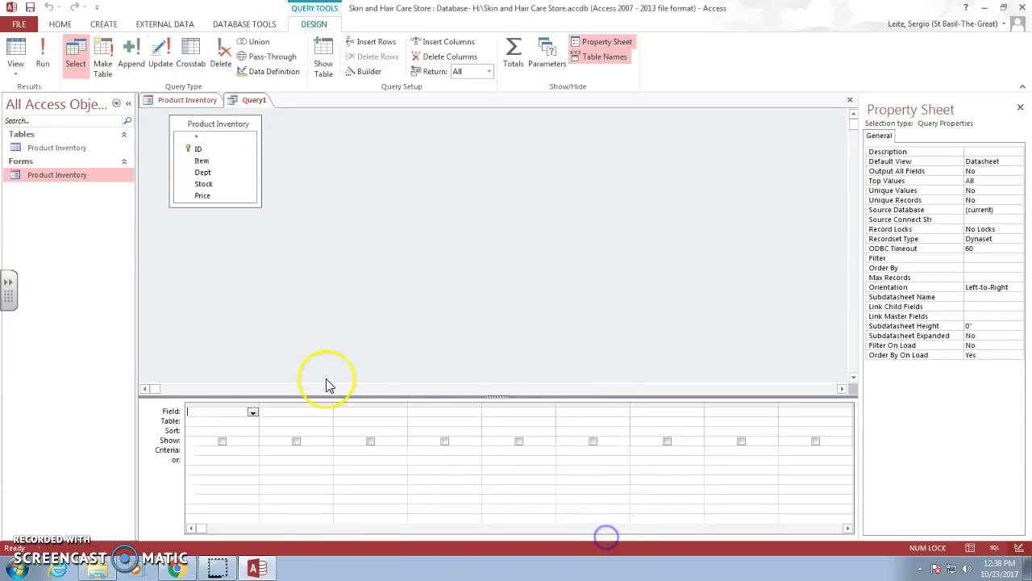
# Add the Item, Dept, Stock and Price fields of Product Inventory to the query.
pyautogui.doubleClick(206, 161)
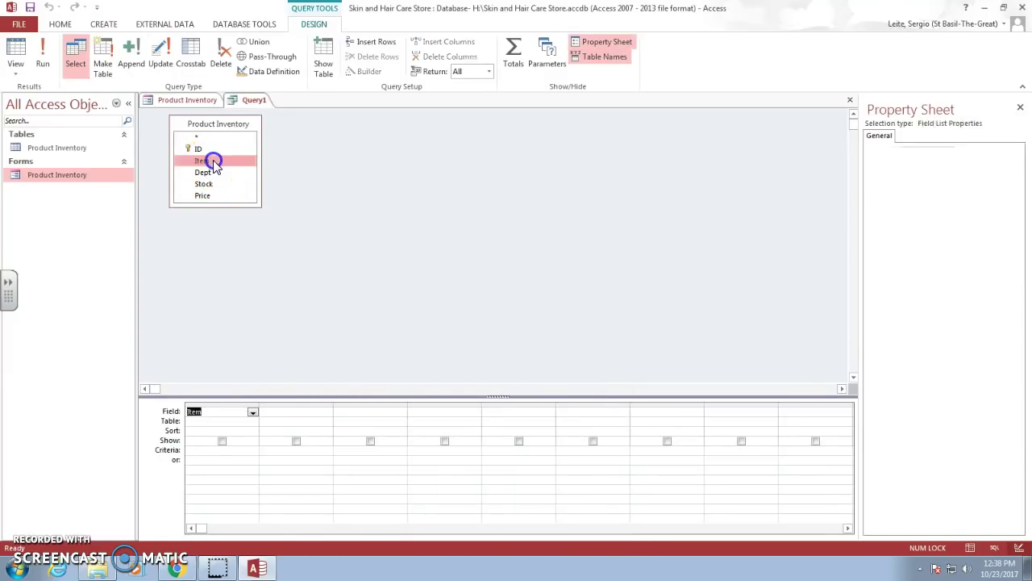
pyautogui.click(212, 173)
pyautogui.doubleClick(213, 173)
pyautogui.doubleClick(208, 184)
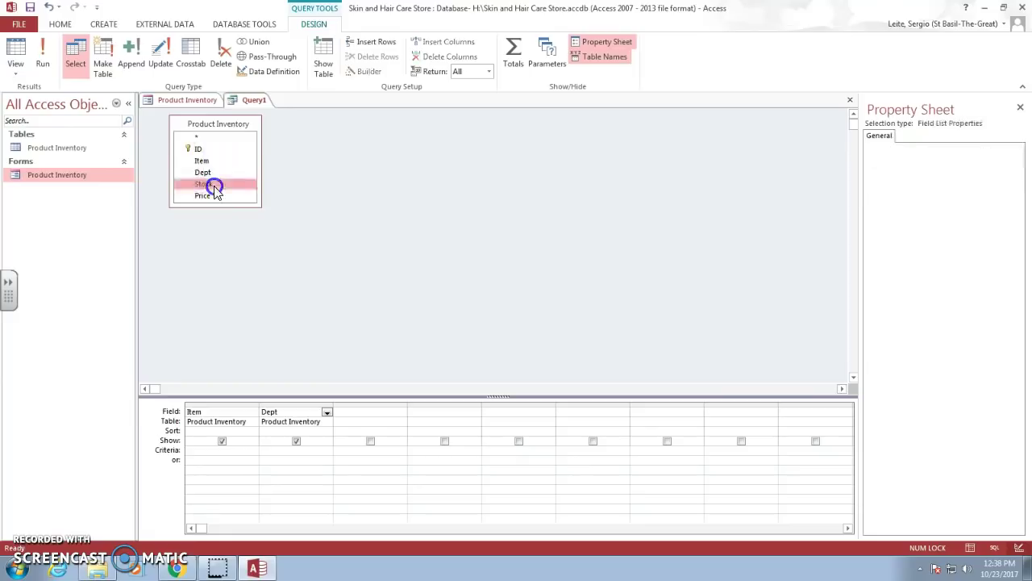
pyautogui.doubleClick(215, 196)
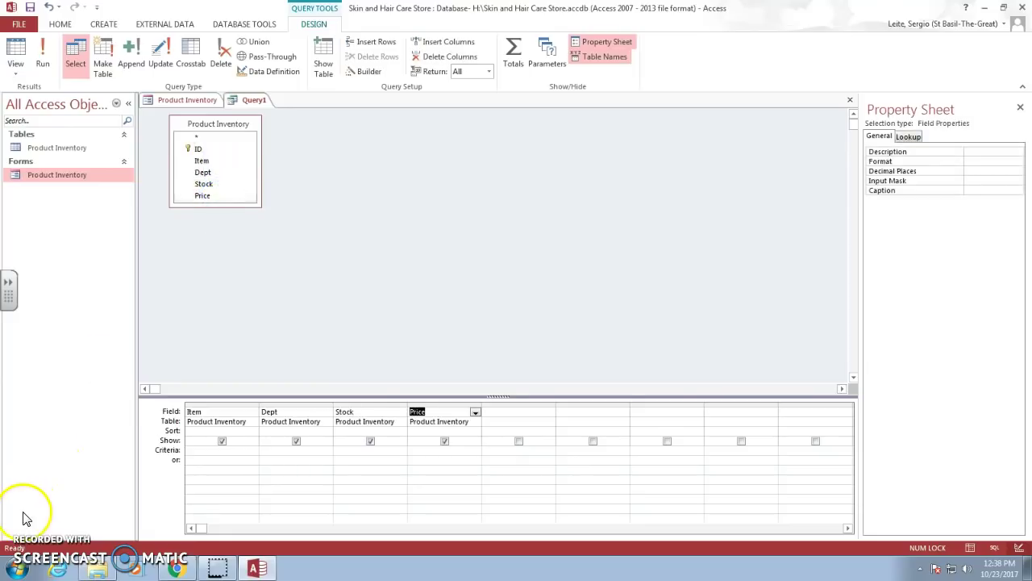
# Add the calculated field "Inventory Value:[Stock]*[Price]" after Price and run the query.
pyautogui.click(501, 412)
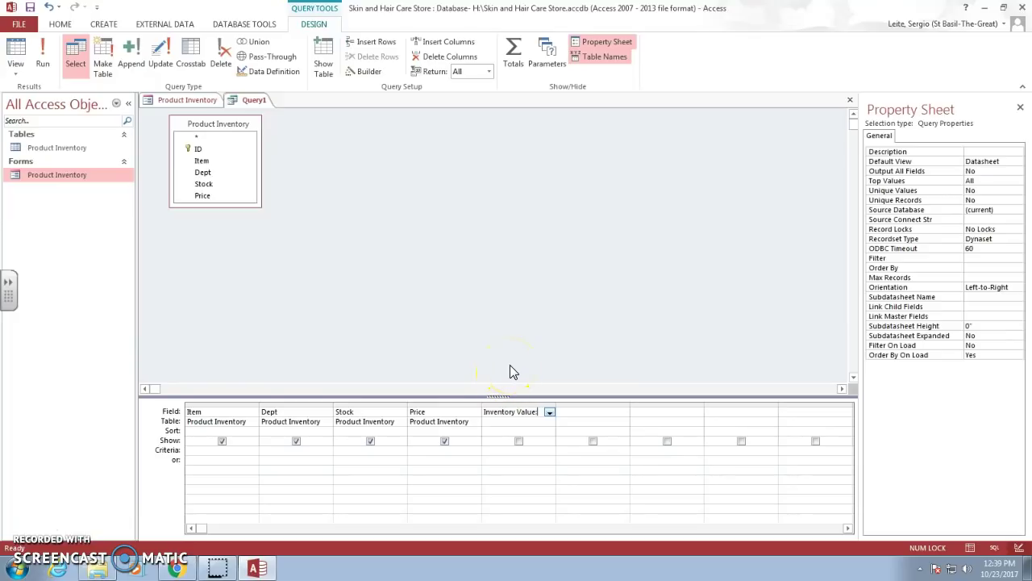
pyautogui.write(':[Stock]*[Price]')
pyautogui.click(43, 56)
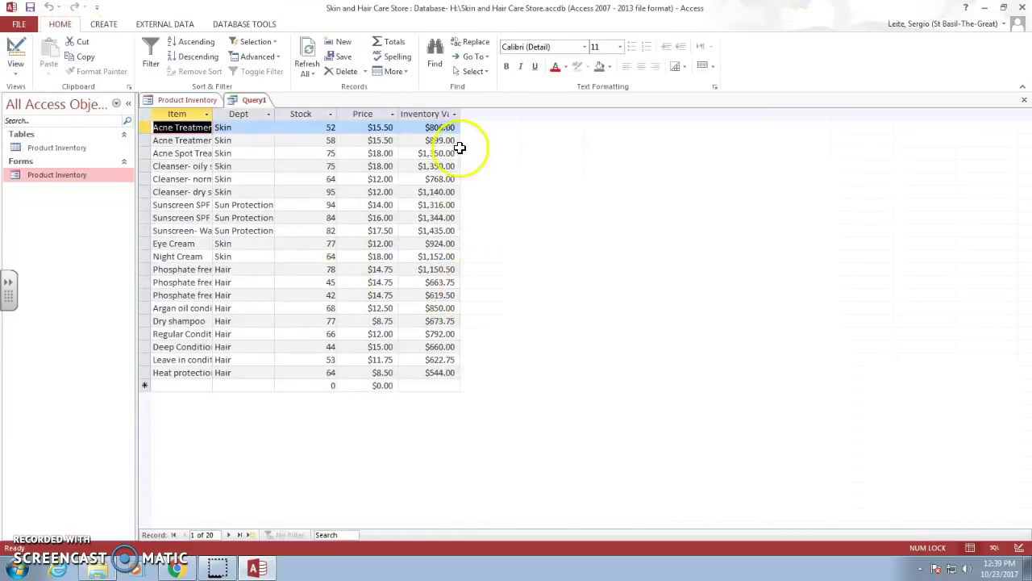
# Widen the Inventory Value column to show its full heading and save the query as "Inventory Value Query".
pyautogui.moveTo(457, 114); pyautogui.dragTo(485, 113)
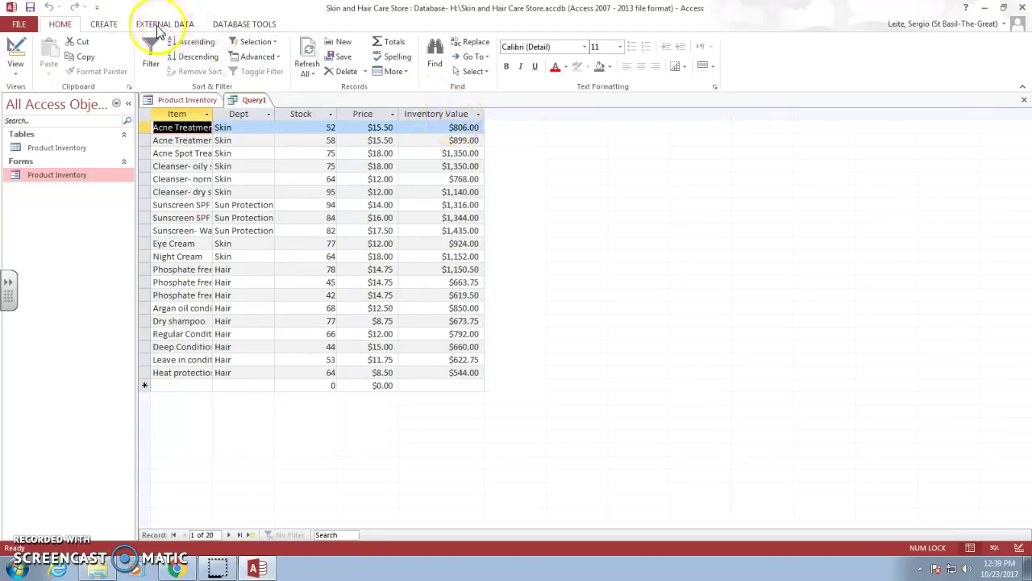
pyautogui.click(30, 7)
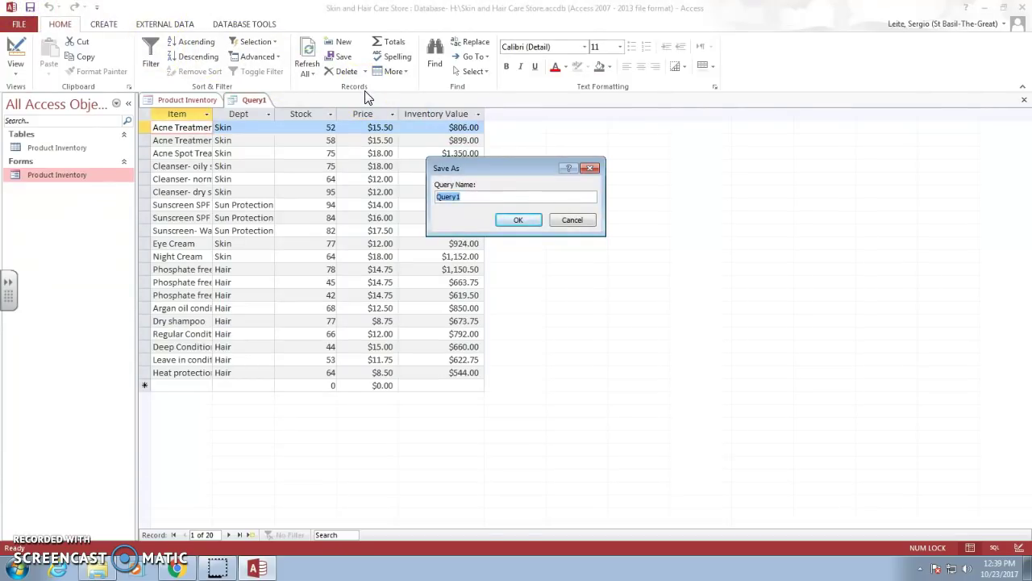
pyautogui.write('Inventory Value')
pyautogui.click(513, 219)
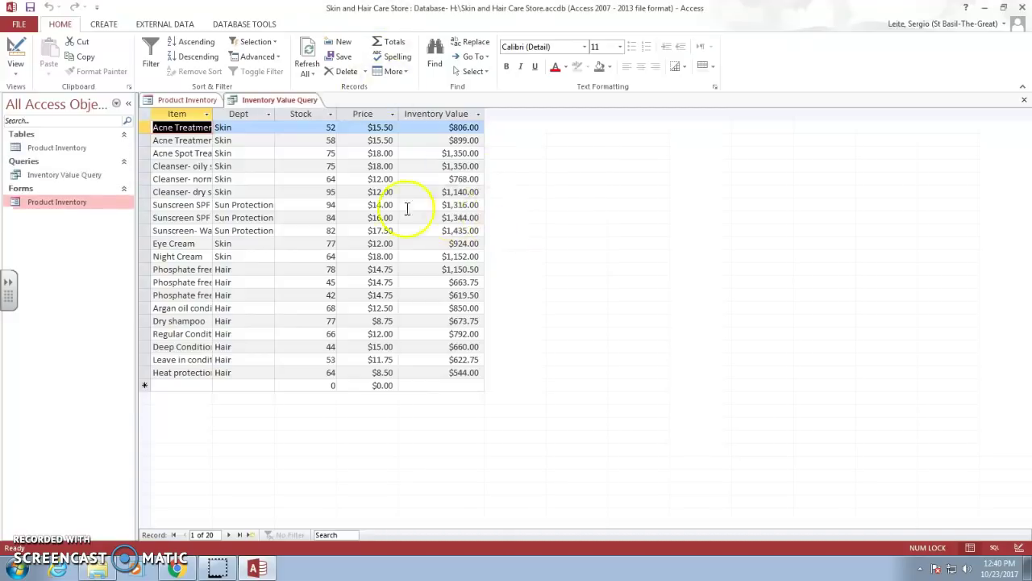
# Start a Report Wizard report with all fields of Inventory Value Query, grouped by Dept.
pyautogui.click(99, 25)
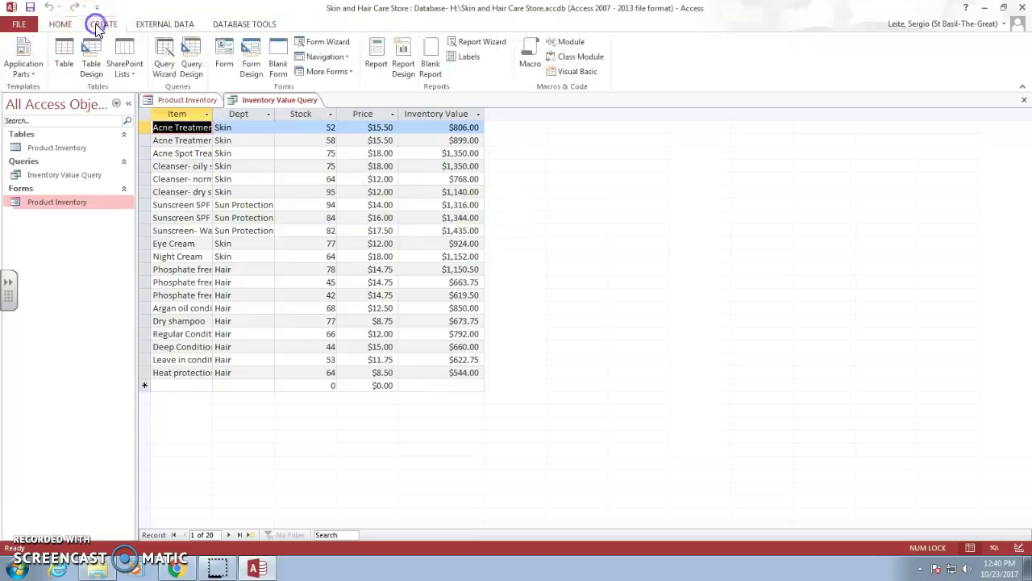
pyautogui.click(493, 42)
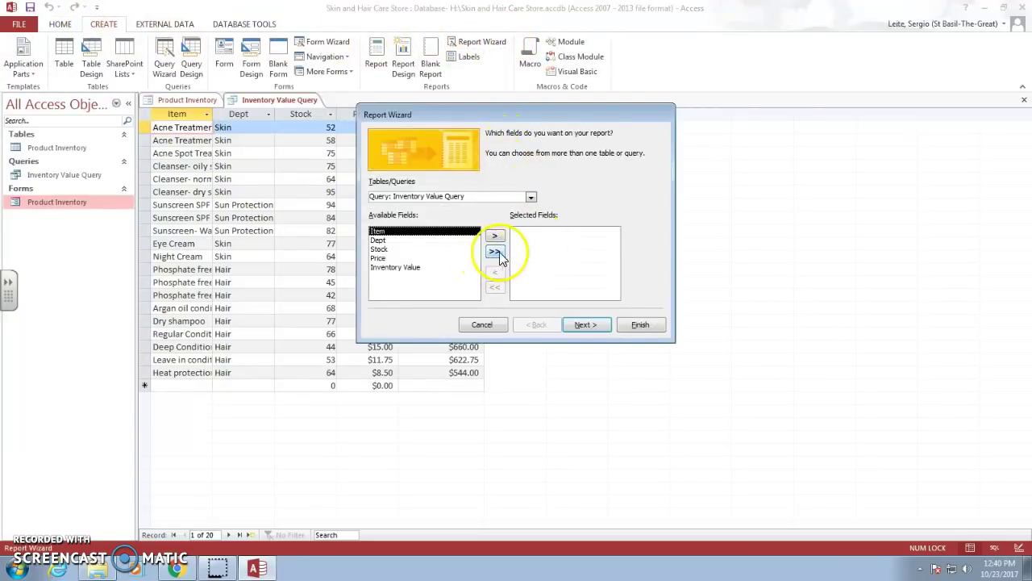
pyautogui.click(495, 251)
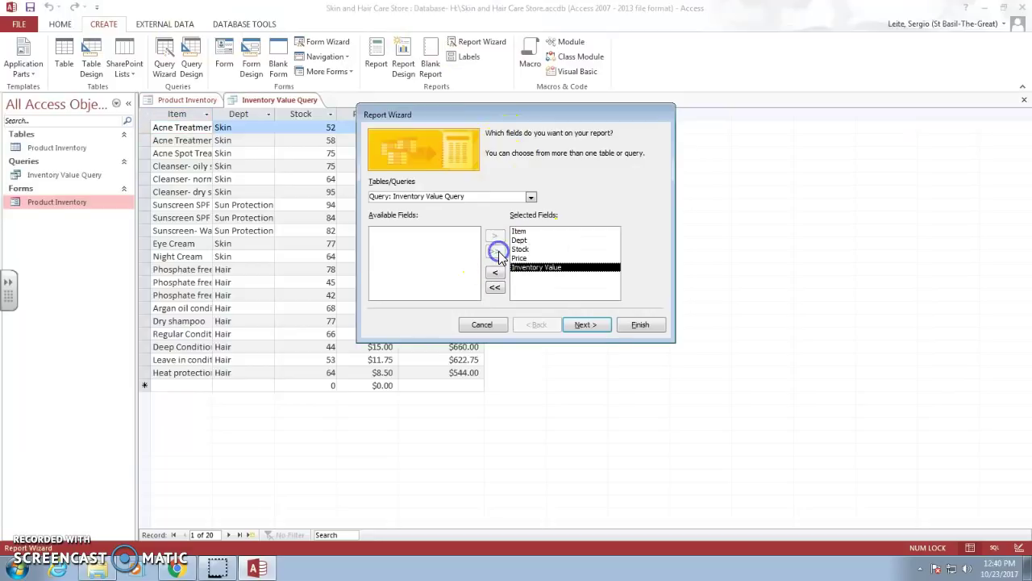
pyautogui.click(591, 323)
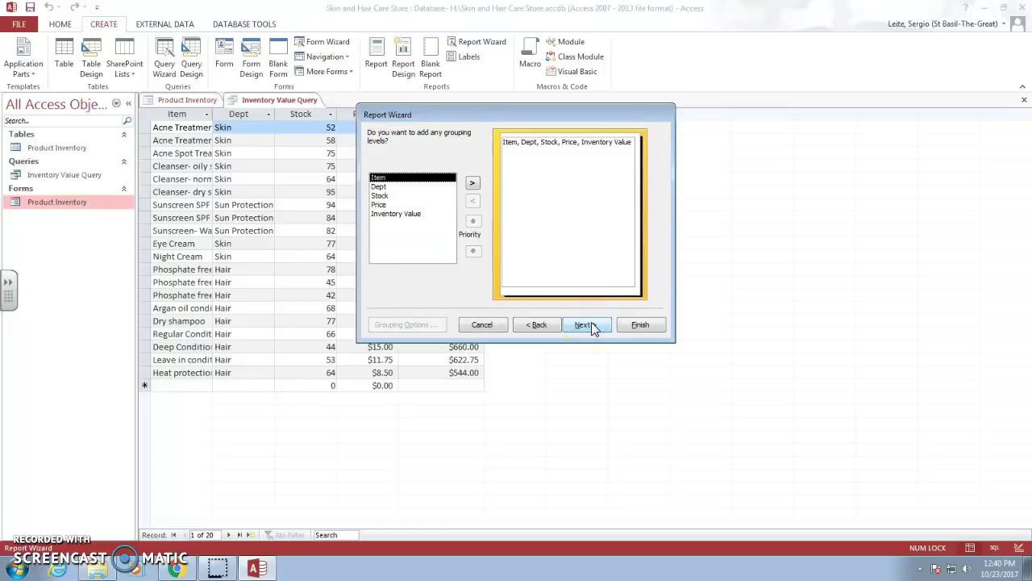
pyautogui.click(387, 186)
pyautogui.click(478, 182)
pyautogui.click(586, 324)
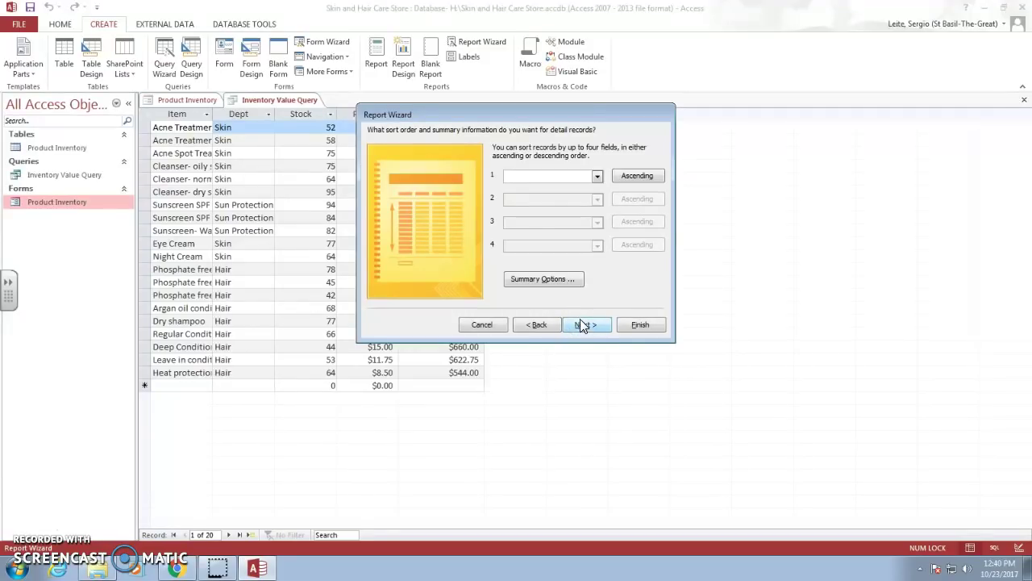
# Sort the report's detail records by Inventory Value ascending and include a Sum summary of Inventory Value.
pyautogui.click(599, 176)
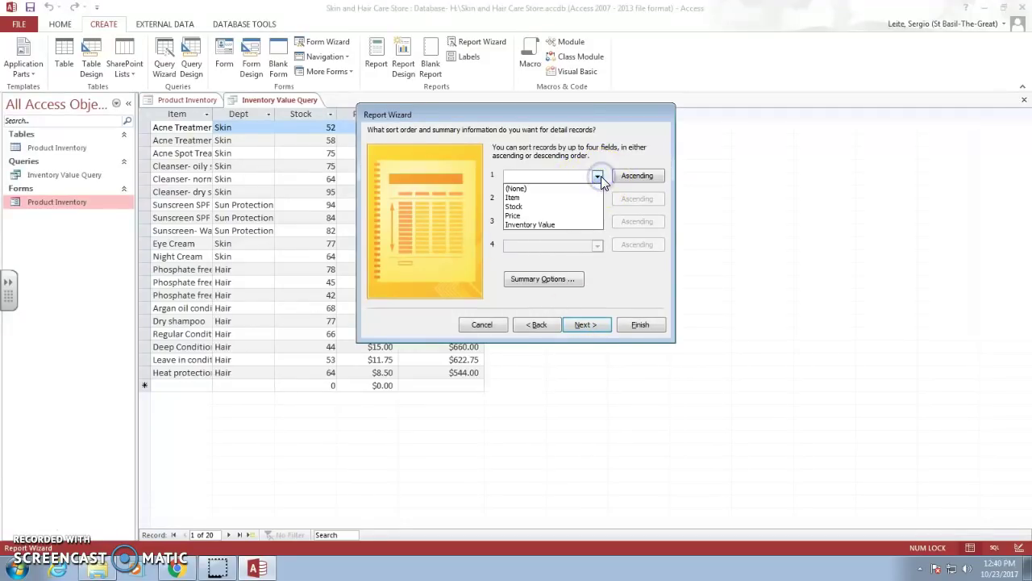
pyautogui.click(563, 225)
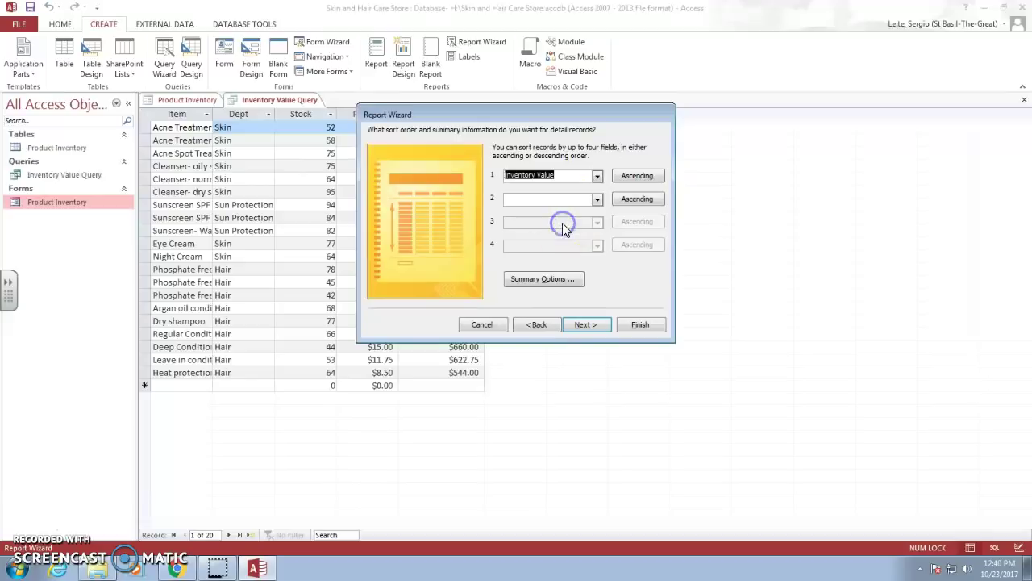
pyautogui.click(553, 280)
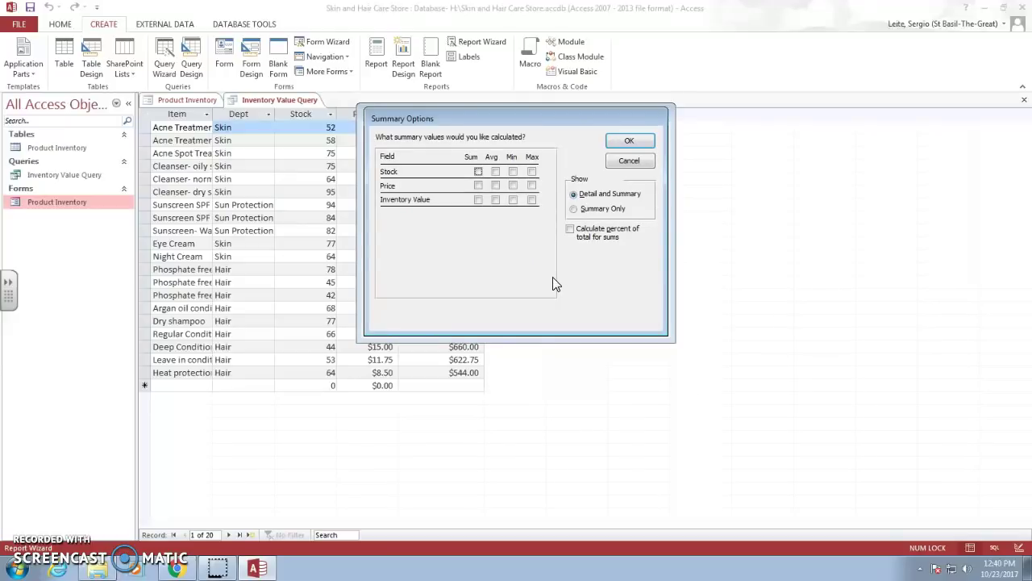
pyautogui.click(477, 199)
pyautogui.click(628, 142)
pyautogui.click(595, 329)
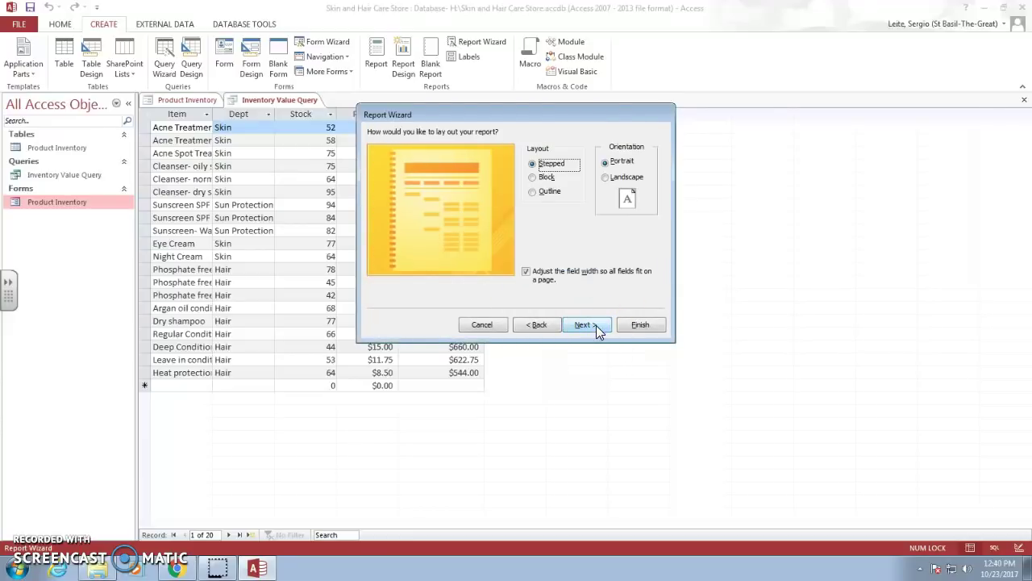
# Keep the stepped portrait layout, title the report "Inventory Value by Department" and finish the wizard by opening the report's design.
pyautogui.click(596, 325)
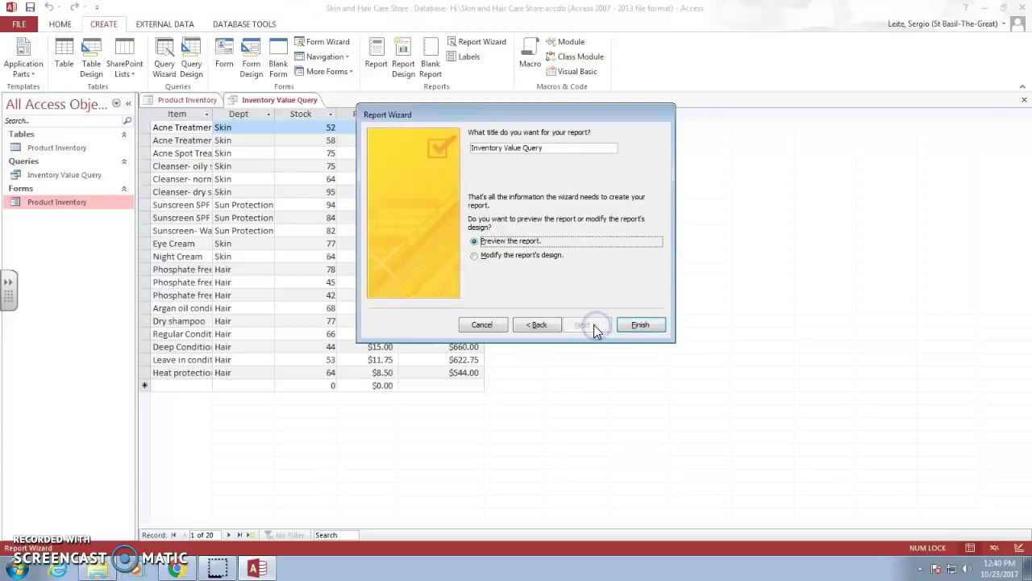
pyautogui.click(561, 145)
pyautogui.doubleClick(561, 146)
pyautogui.click(459, 148)
pyautogui.click(554, 147)
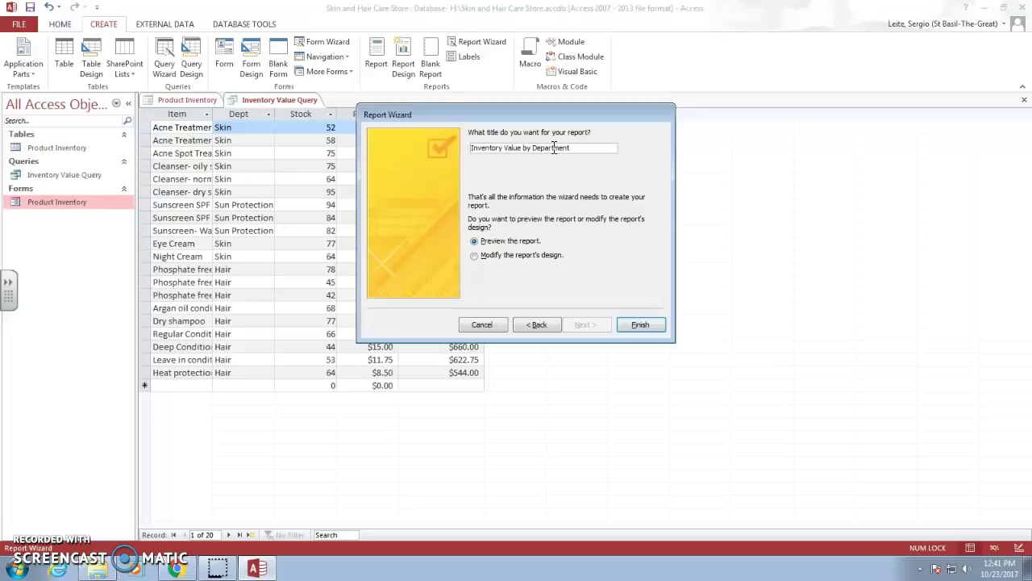
pyautogui.click(477, 257)
pyautogui.click(640, 324)
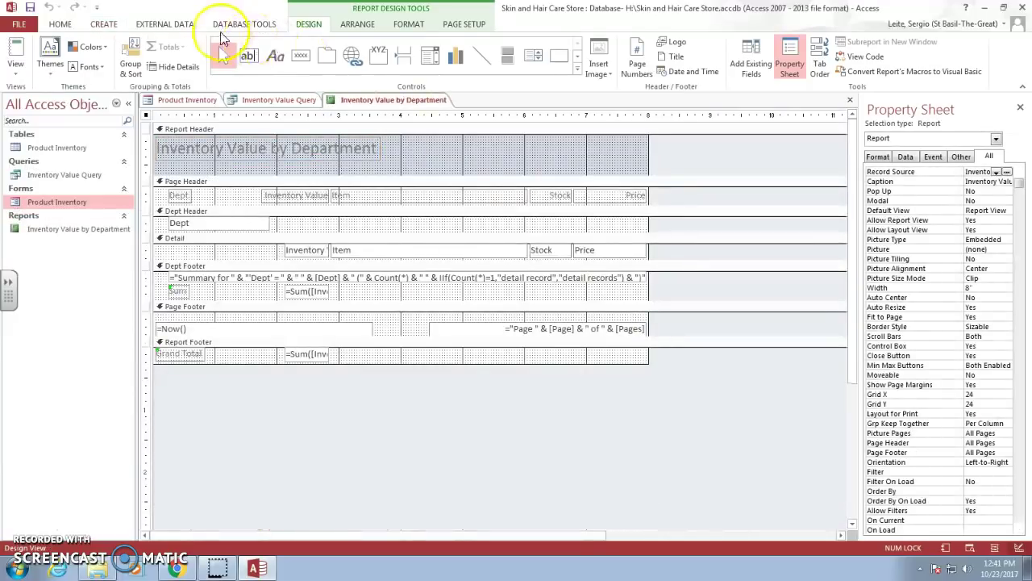
# Add a label with the author's name to the report header, to the right of the report title.
pyautogui.click(408, 25)
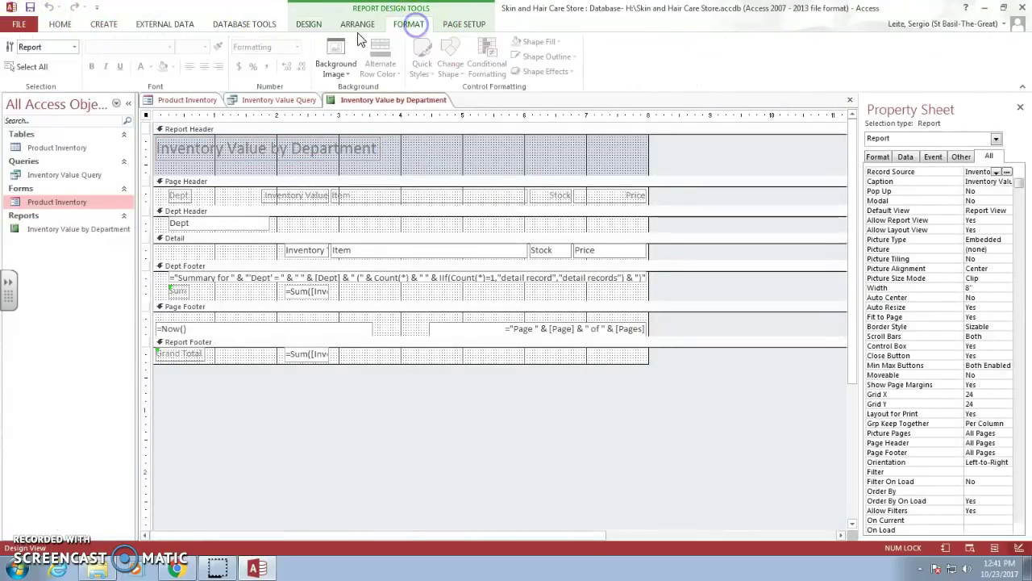
pyautogui.click(309, 25)
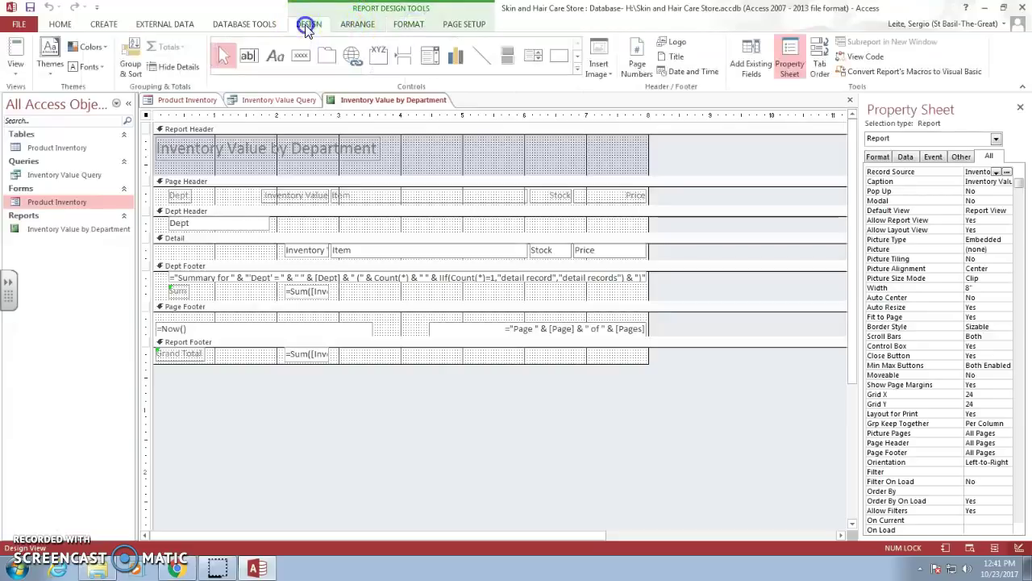
pyautogui.click(275, 56)
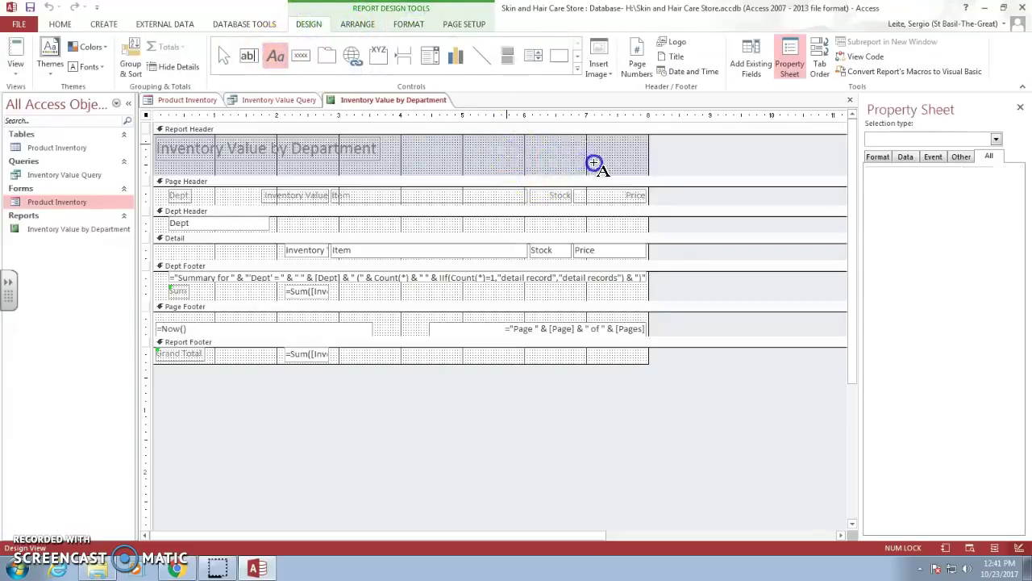
pyautogui.moveTo(593, 163); pyautogui.dragTo(595, 163)
pyautogui.write('Mr. Leite')
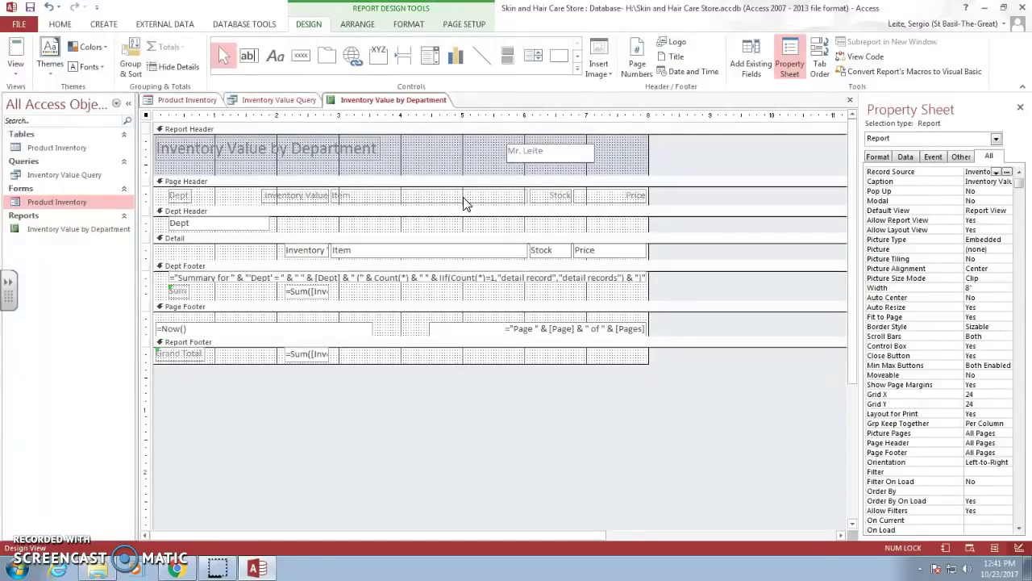
# Rearrange the page header labels into the order Dept, Item, Stock, Price, Inventory Value.
pyautogui.click(305, 198)
pyautogui.moveTo(305, 199); pyautogui.dragTo(629, 198)
pyautogui.moveTo(449, 196); pyautogui.dragTo(334, 196)
pyautogui.moveTo(563, 197); pyautogui.dragTo(457, 196)
pyautogui.moveTo(601, 196); pyautogui.dragTo(489, 196)
pyautogui.click(590, 197)
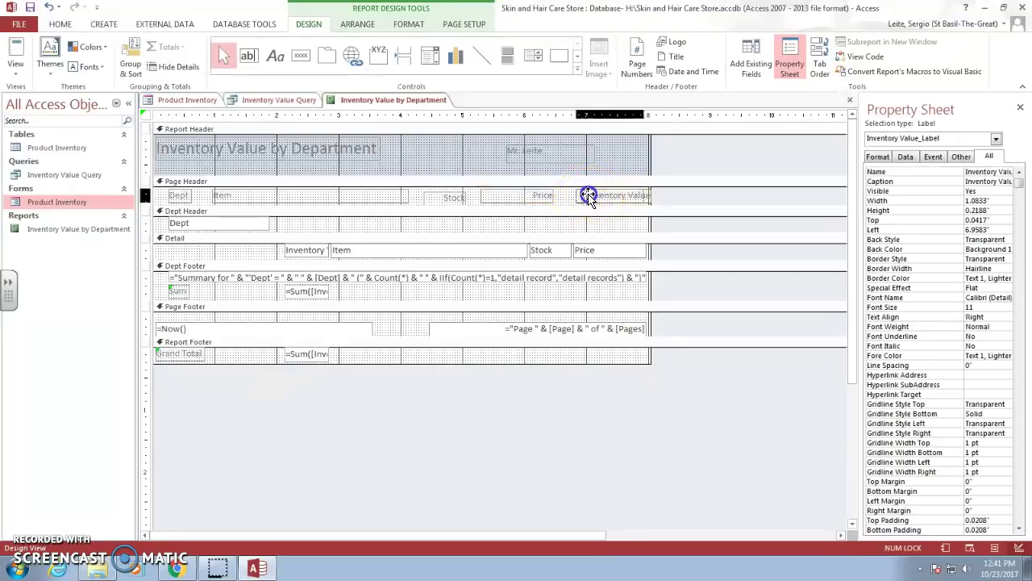
pyautogui.moveTo(585, 197); pyautogui.dragTo(575, 198)
# Rearrange the detail section's text boxes into the order Item, Stock, Price, Inventory Value, lining them up beneath their page header labels.
pyautogui.moveTo(299, 249); pyautogui.dragTo(603, 253)
pyautogui.click(393, 247)
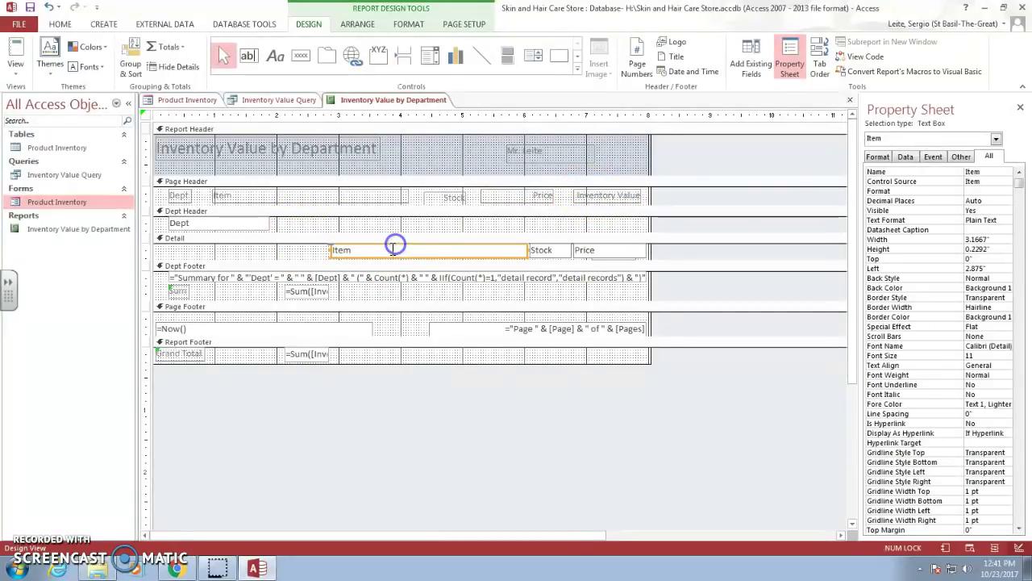
pyautogui.moveTo(387, 257); pyautogui.dragTo(271, 253)
pyautogui.moveTo(556, 255); pyautogui.dragTo(452, 255)
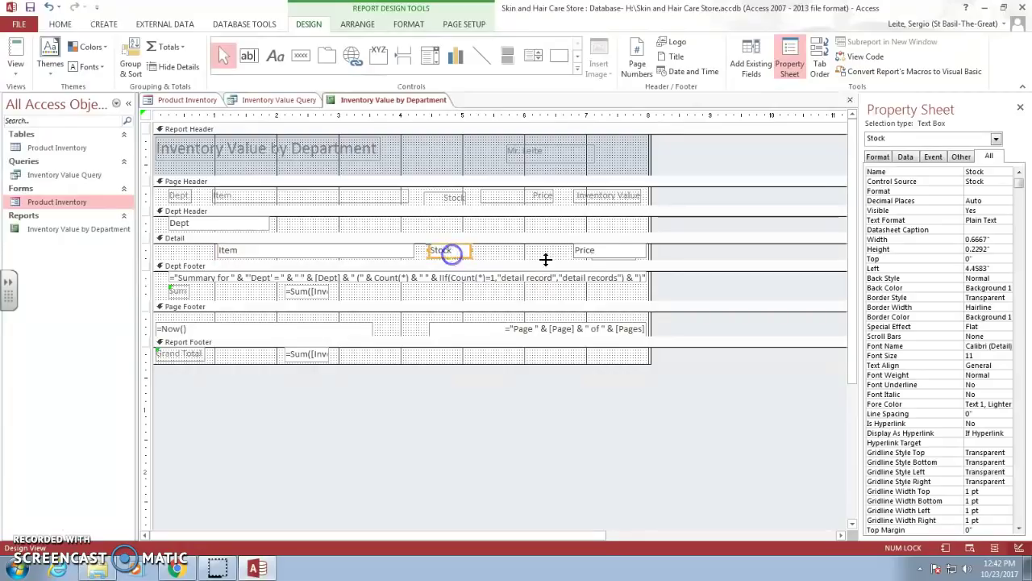
pyautogui.click(617, 257)
pyautogui.moveTo(617, 256); pyautogui.dragTo(524, 256)
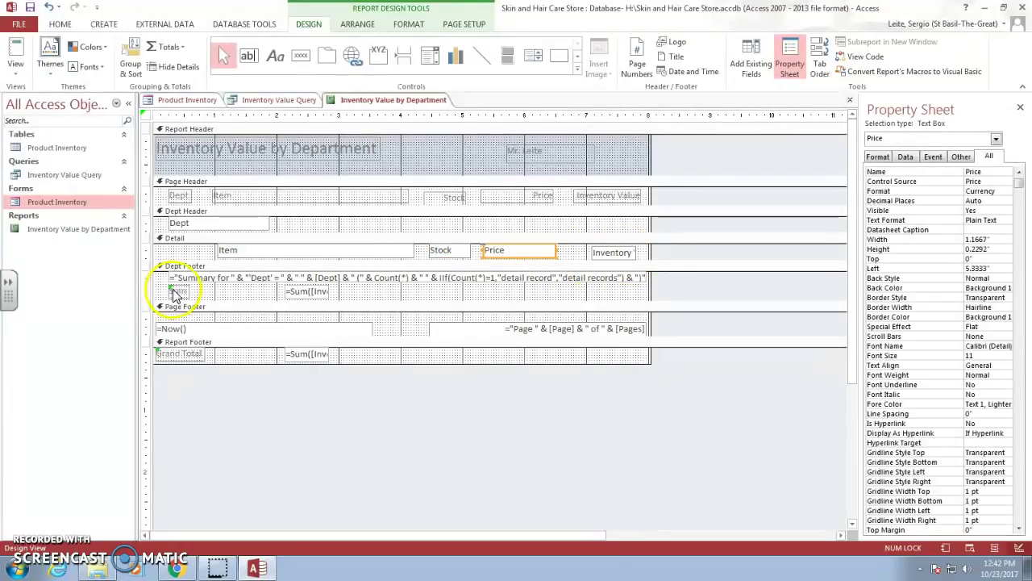
# Move the Sum and Grand Total fields in the Dept and report footers beneath the Inventory Value column, with their labels just before them.
pyautogui.moveTo(182, 296); pyautogui.dragTo(228, 298)
pyautogui.moveTo(311, 292); pyautogui.dragTo(614, 293)
pyautogui.moveTo(231, 298); pyautogui.dragTo(557, 293)
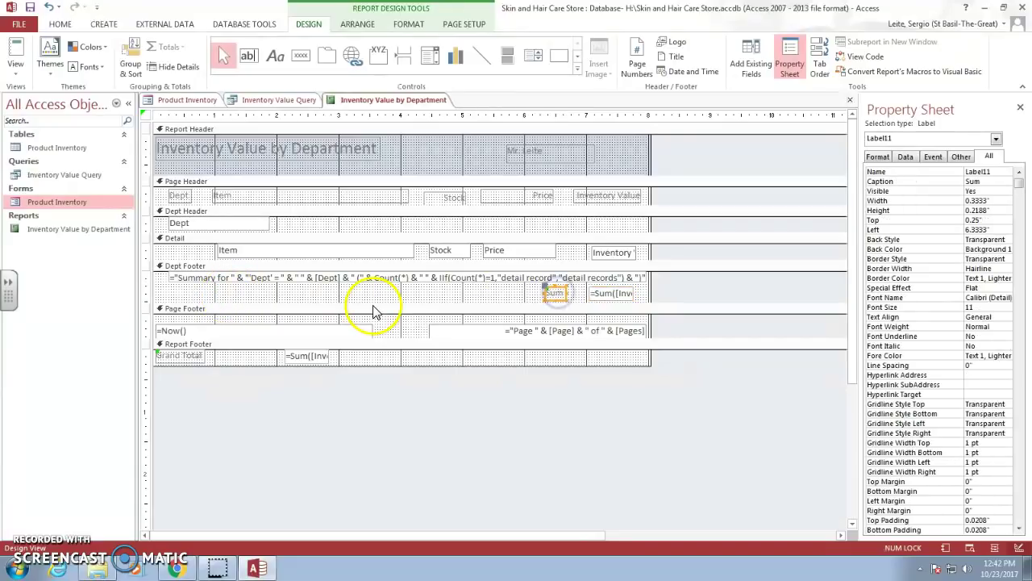
pyautogui.moveTo(314, 361); pyautogui.dragTo(622, 359)
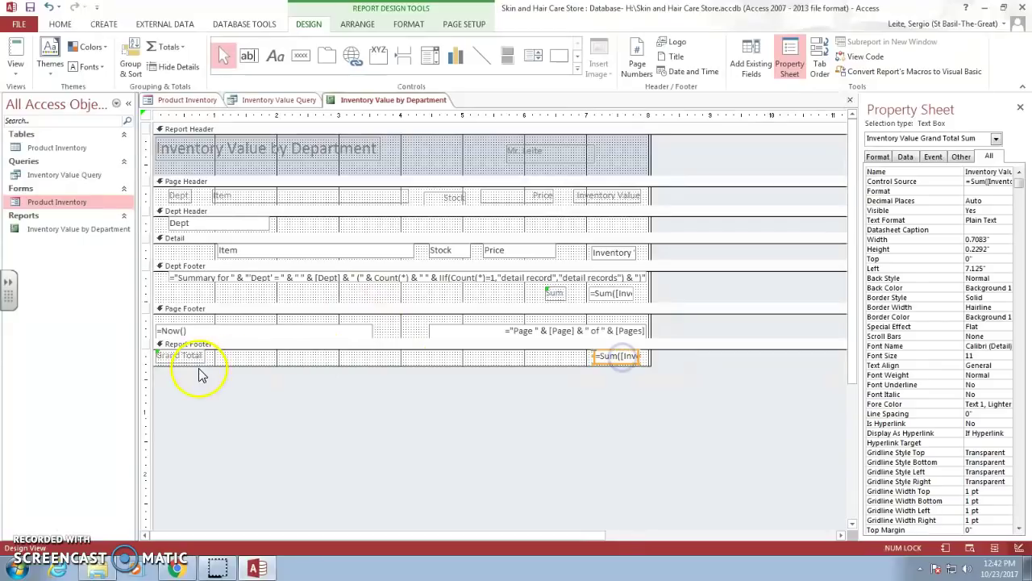
pyautogui.moveTo(185, 357); pyautogui.dragTo(560, 359)
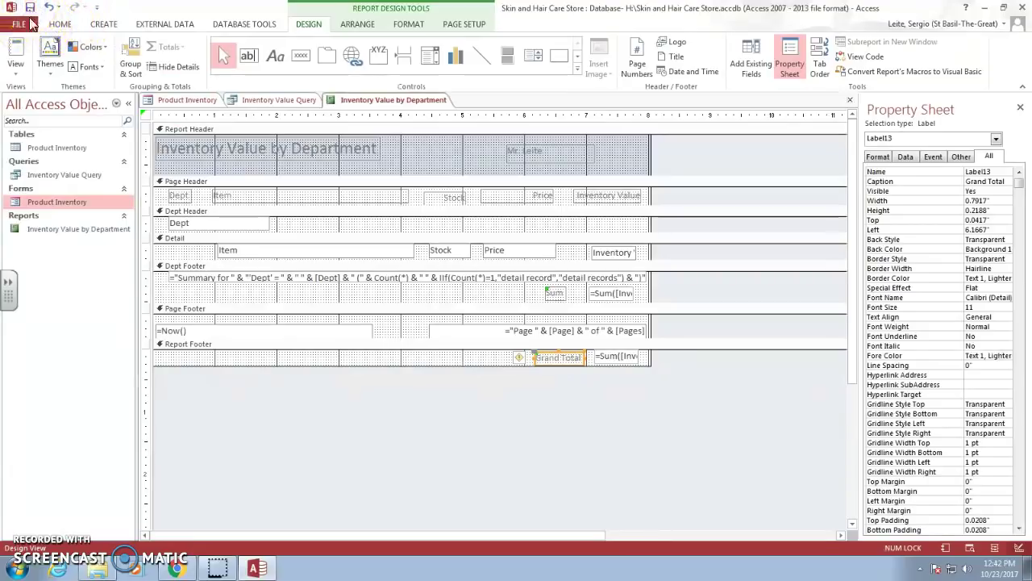
# Display the report in Report View and check the column alignment, department sums and grand total through to the end.
pyautogui.click(16, 50)
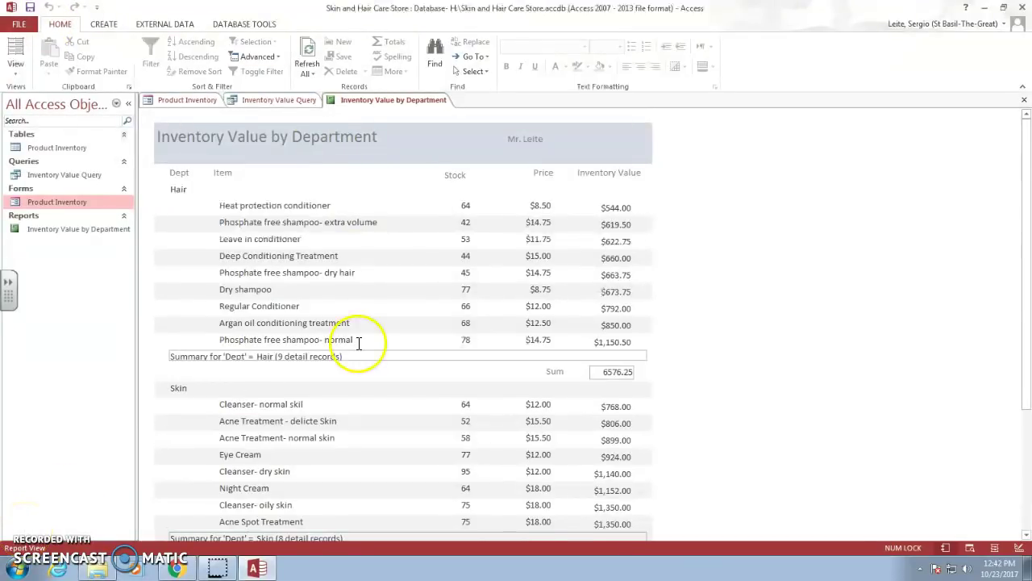
pyautogui.scroll(-5, 355, 341)
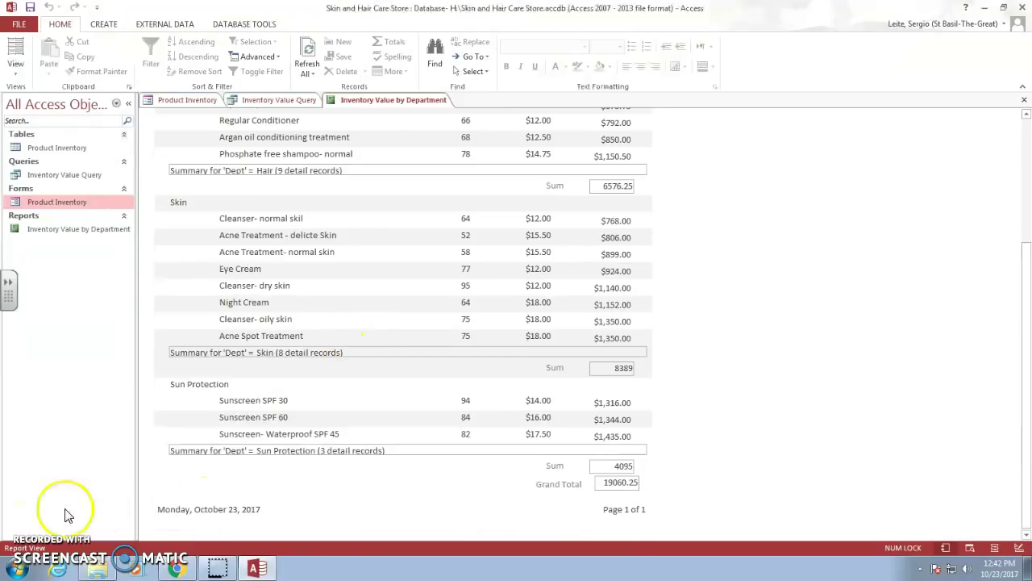